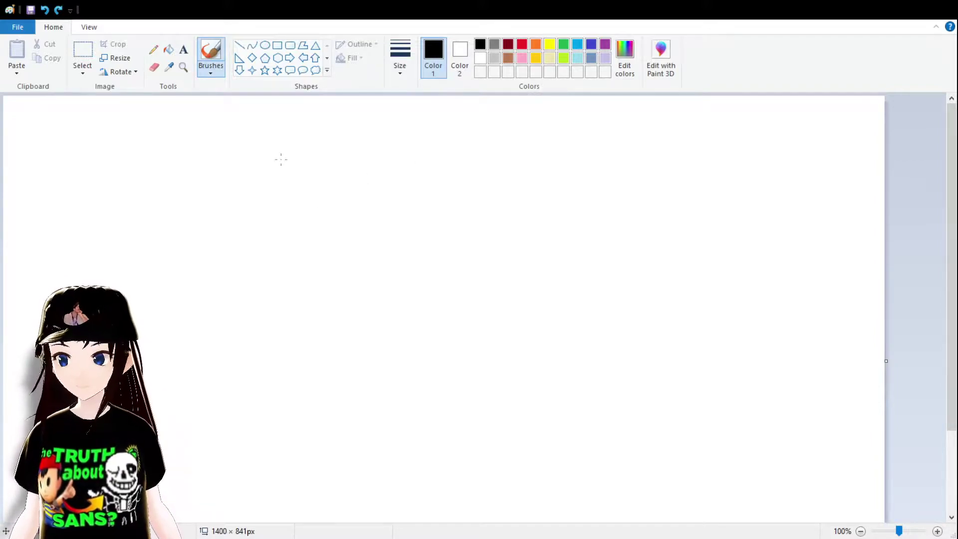
# Brush a freehand rectangular frame and divide it with one horizontal and one vertical line.
pyautogui.moveTo(235, 147); pyautogui.dragTo(215, 466)
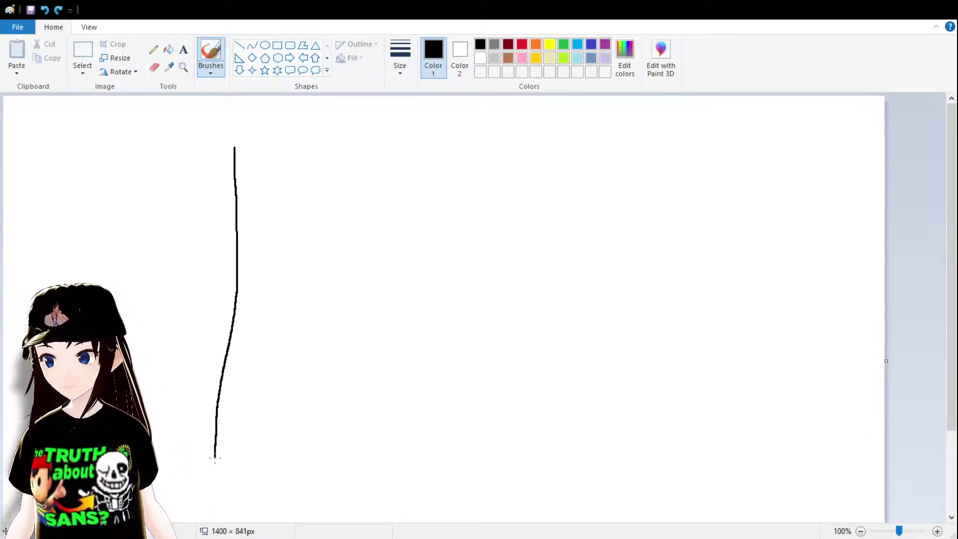
pyautogui.moveTo(235, 147)
pyautogui.mouseDown()
pyautogui.moveTo(668, 116)
pyautogui.moveTo(733, 480)
pyautogui.mouseUp()
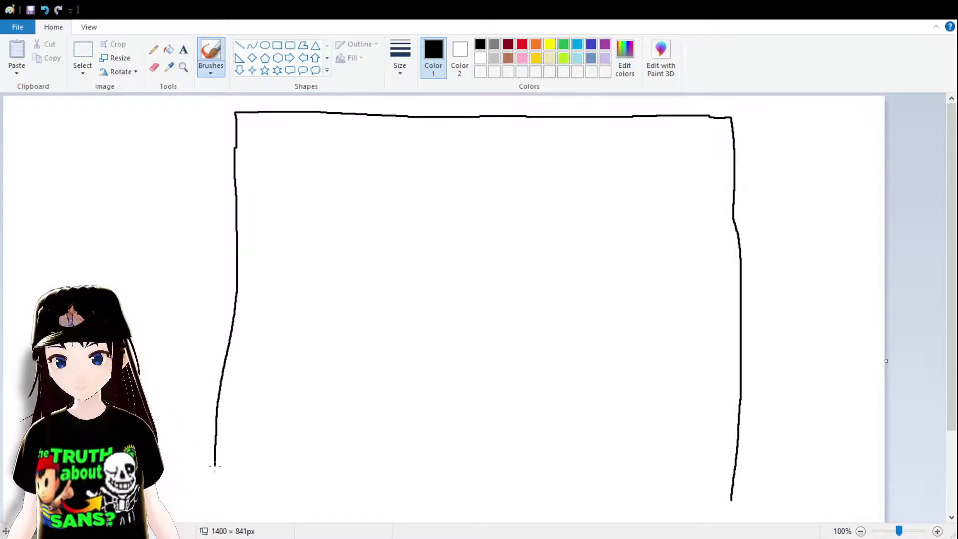
pyautogui.moveTo(215, 494)
pyautogui.mouseDown()
pyautogui.moveTo(726, 513)
pyautogui.moveTo(735, 490)
pyautogui.mouseUp()
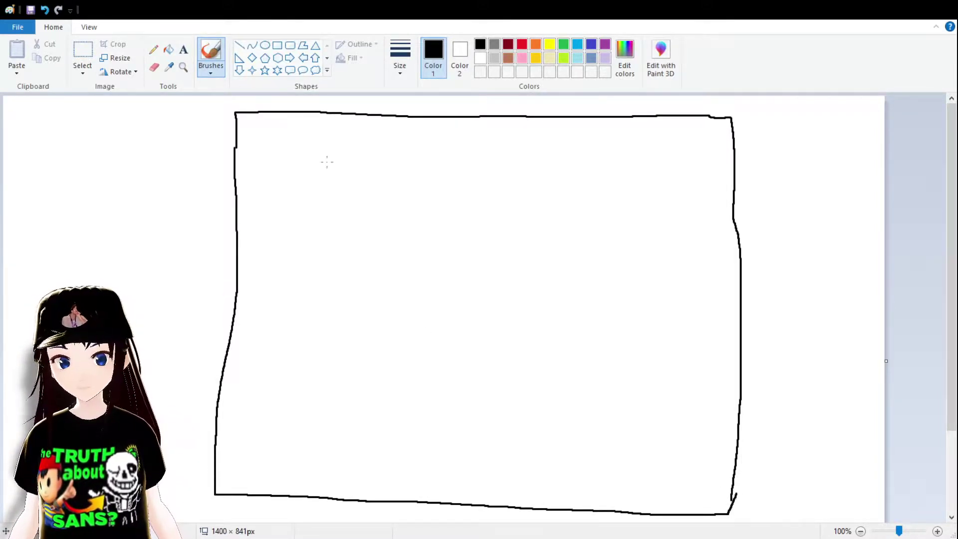
pyautogui.moveTo(233, 310); pyautogui.dragTo(760, 342)
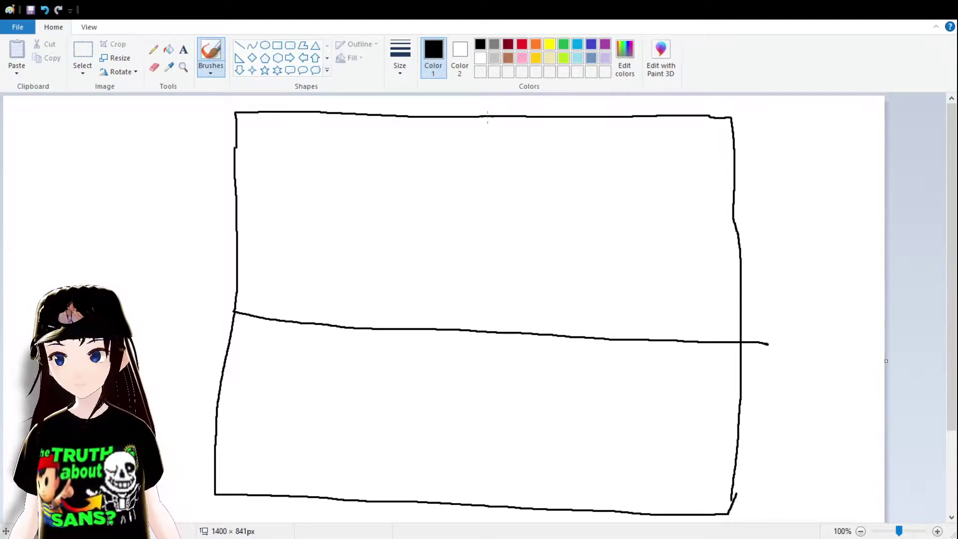
pyautogui.moveTo(481, 117)
pyautogui.mouseDown()
pyautogui.moveTo(480, 309)
pyautogui.moveTo(462, 491)
pyautogui.mouseUp()
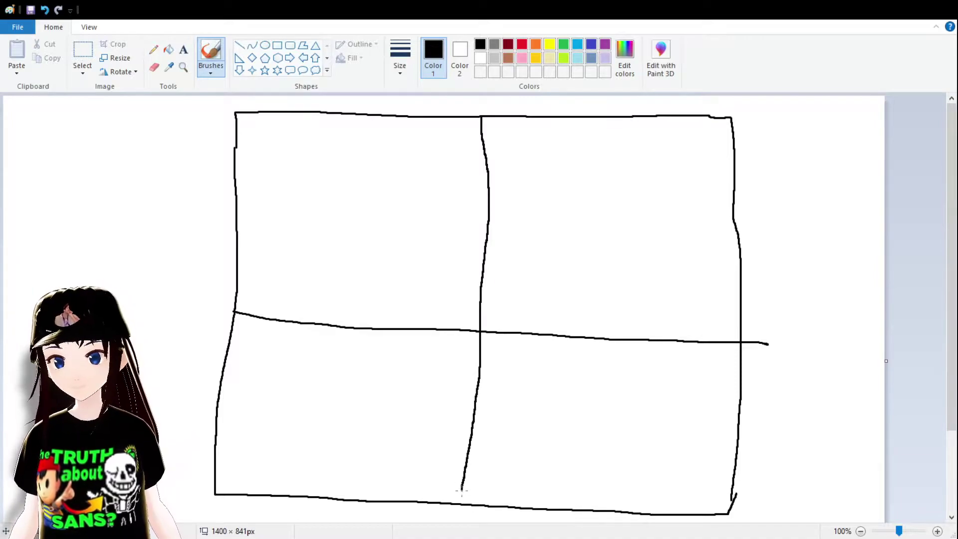
# Draw a stick figure with head, body, legs and arm in the top-left panel.
pyautogui.moveTo(318, 152)
pyautogui.mouseDown()
pyautogui.moveTo(265, 209)
pyautogui.moveTo(305, 230)
pyautogui.moveTo(335, 165)
pyautogui.moveTo(309, 149)
pyautogui.mouseUp()
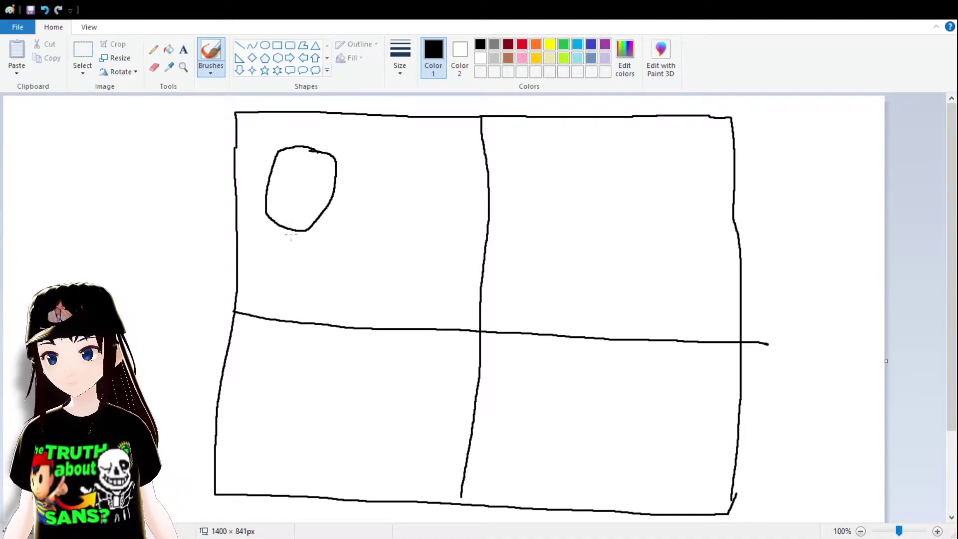
pyautogui.moveTo(291, 236)
pyautogui.mouseDown()
pyautogui.moveTo(289, 301)
pyautogui.moveTo(272, 323)
pyautogui.moveTo(295, 326)
pyautogui.mouseUp()
pyautogui.moveTo(291, 256); pyautogui.dragTo(335, 243)
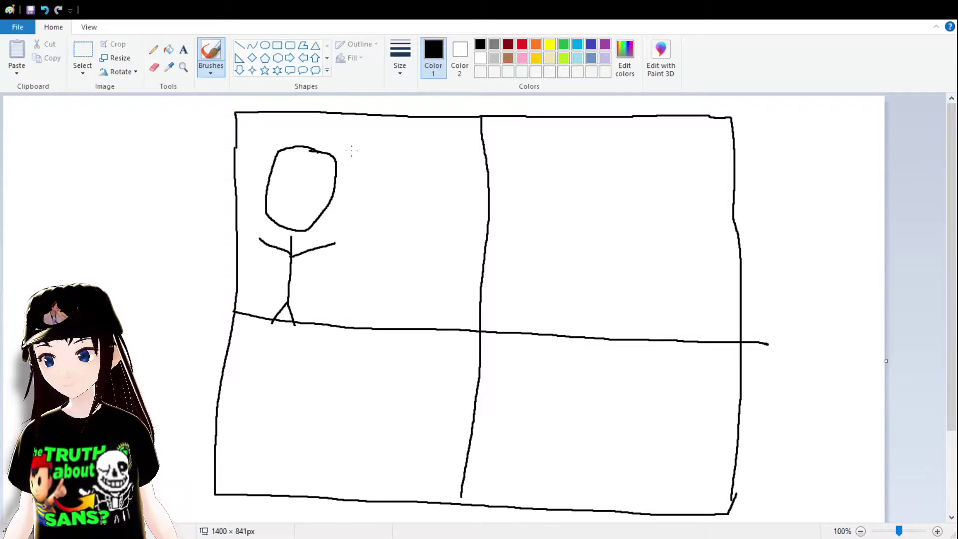
# Hand-letter the caption 'you will die' to the right of the figure's head.
pyautogui.moveTo(353, 143); pyautogui.dragTo(360, 186)
pyautogui.moveTo(398, 152)
pyautogui.mouseDown()
pyautogui.moveTo(398, 170)
pyautogui.moveTo(427, 187)
pyautogui.moveTo(448, 185)
pyautogui.mouseUp()
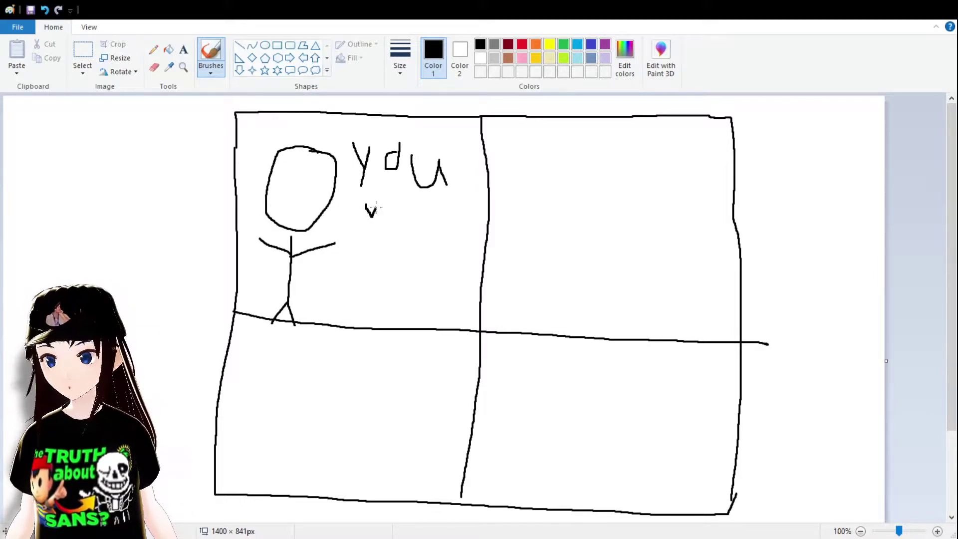
pyautogui.moveTo(376, 205); pyautogui.dragTo(415, 228)
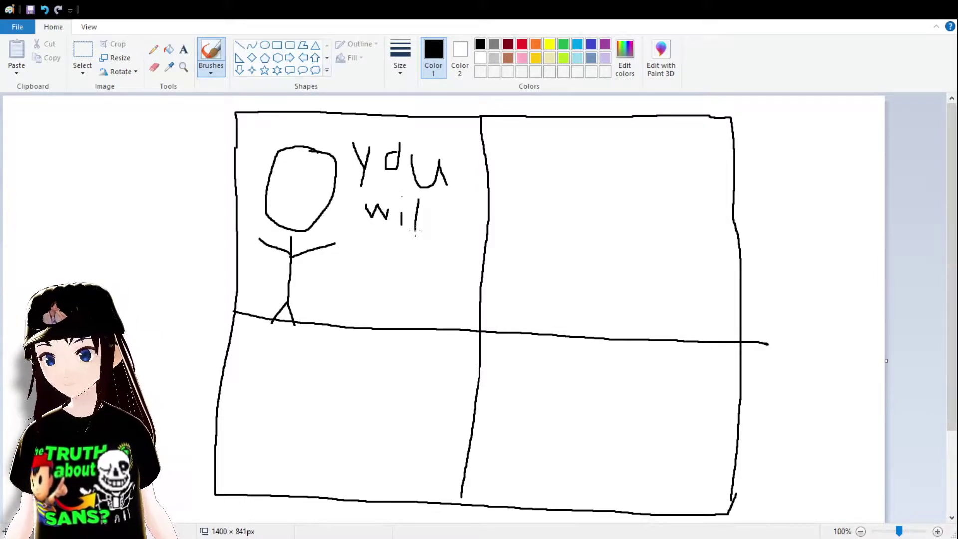
pyautogui.moveTo(438, 196)
pyautogui.mouseDown()
pyautogui.moveTo(433, 227)
pyautogui.moveTo(382, 245)
pyautogui.mouseUp()
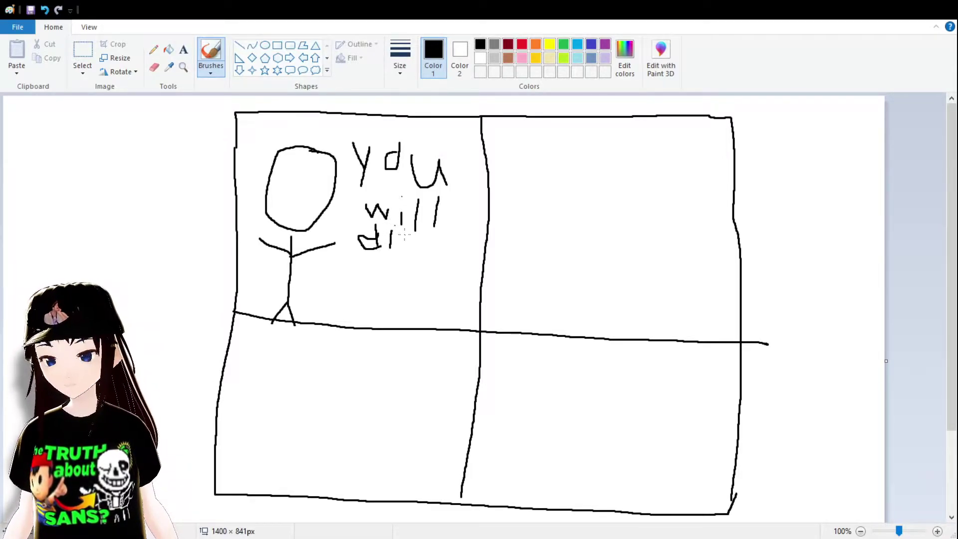
pyautogui.moveTo(404, 234)
pyautogui.mouseDown()
pyautogui.moveTo(387, 231)
pyautogui.moveTo(414, 247)
pyautogui.mouseUp()
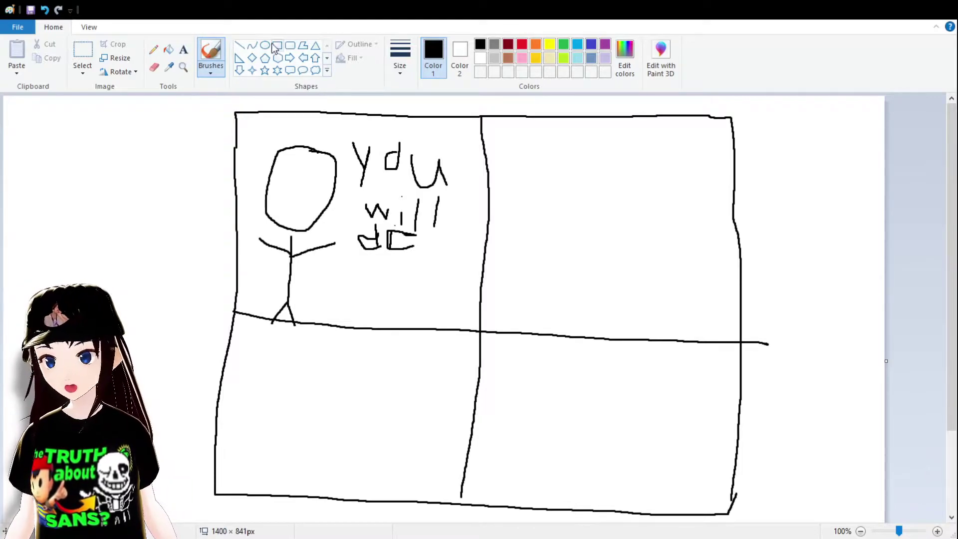
# Undo the handwritten caption strokes, leaving only the stick figure.
pyautogui.click(44, 10)
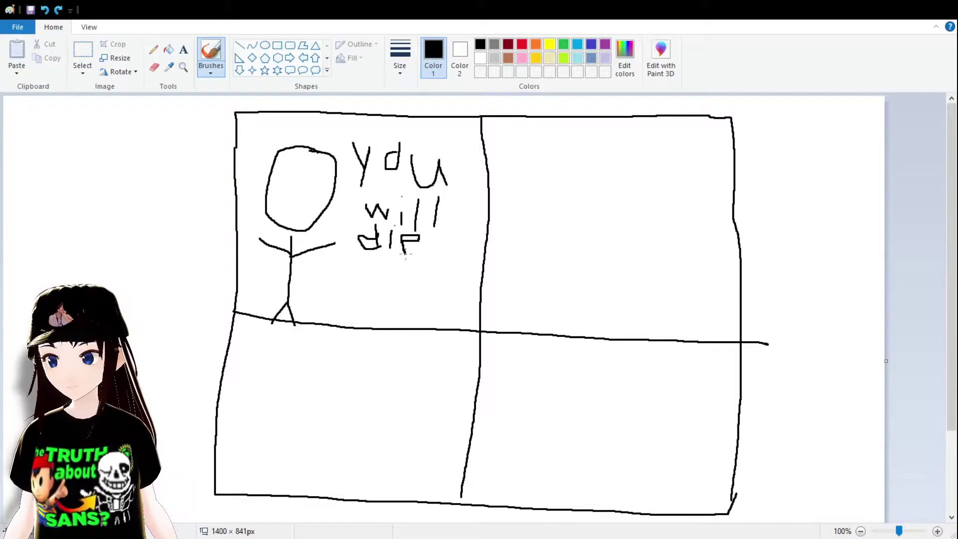
pyautogui.click(45, 10)
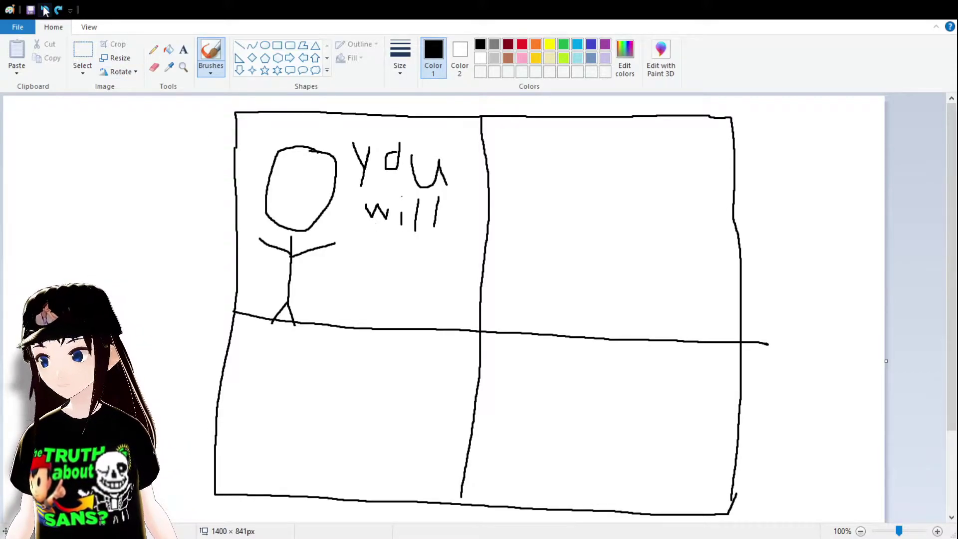
pyautogui.click(45, 9)
pyautogui.click(44, 9)
pyautogui.click(44, 10)
pyautogui.click(45, 10)
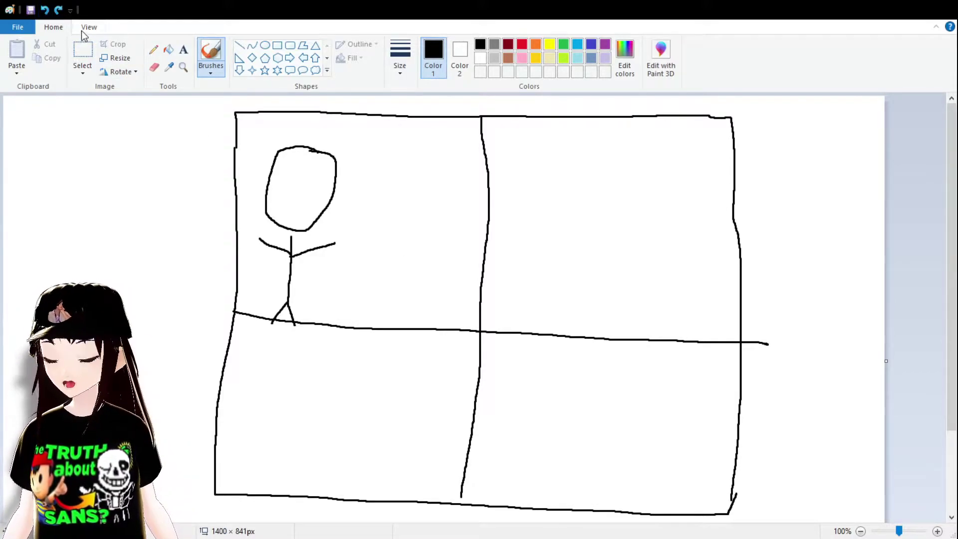
# Add typed text 'you will die' beside the figure's head and return to the brush.
pyautogui.click(184, 50)
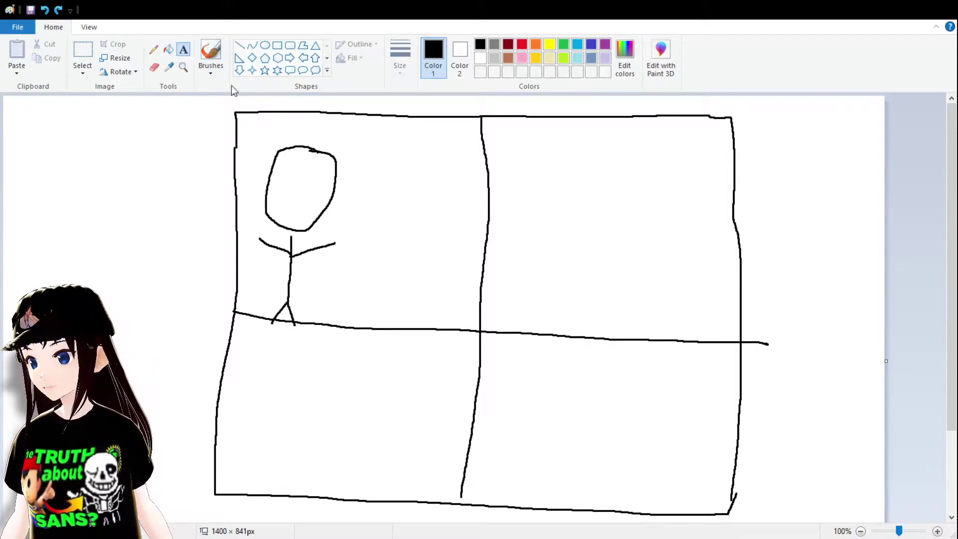
pyautogui.moveTo(344, 142); pyautogui.dragTo(467, 186)
pyautogui.write('you wi')
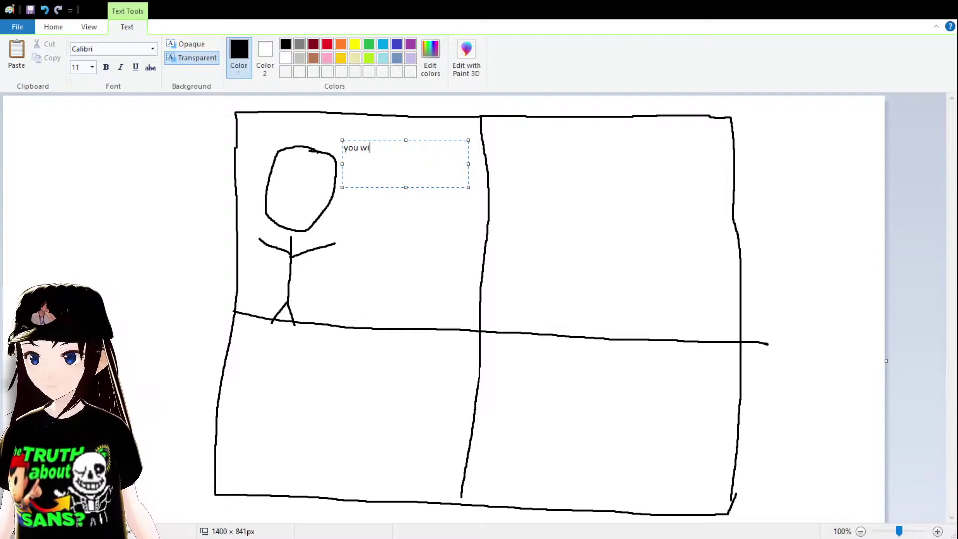
pyautogui.write('ll die')
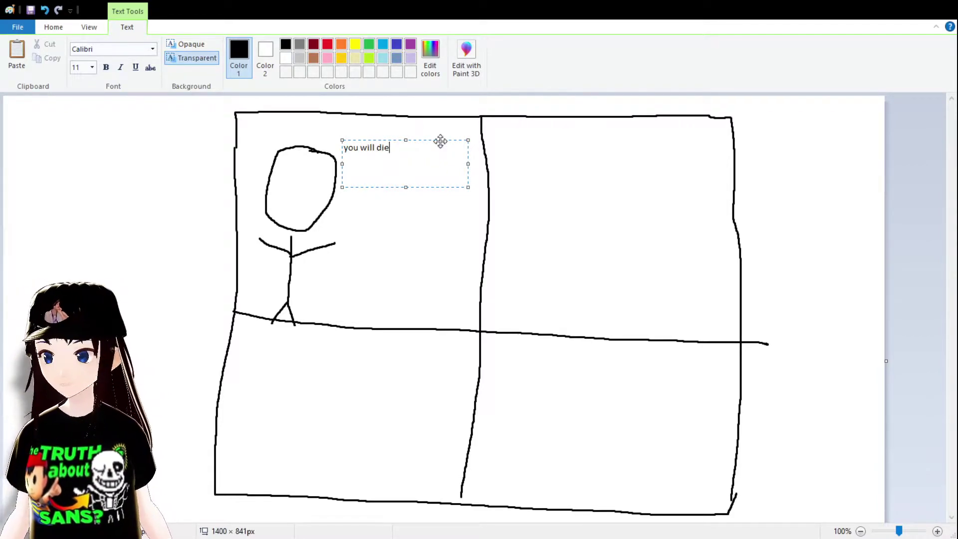
pyautogui.click(434, 123)
pyautogui.click(381, 148)
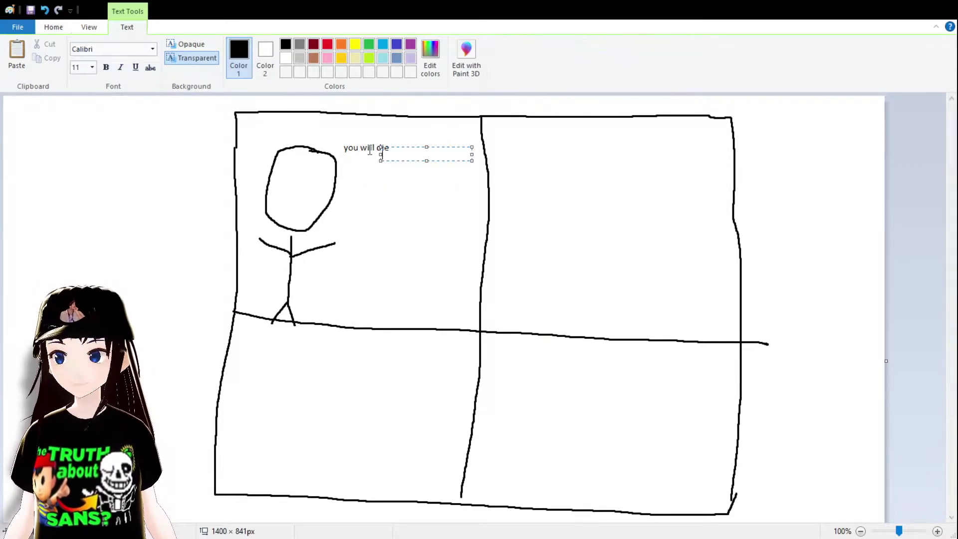
pyautogui.click(331, 143)
pyautogui.click(153, 49)
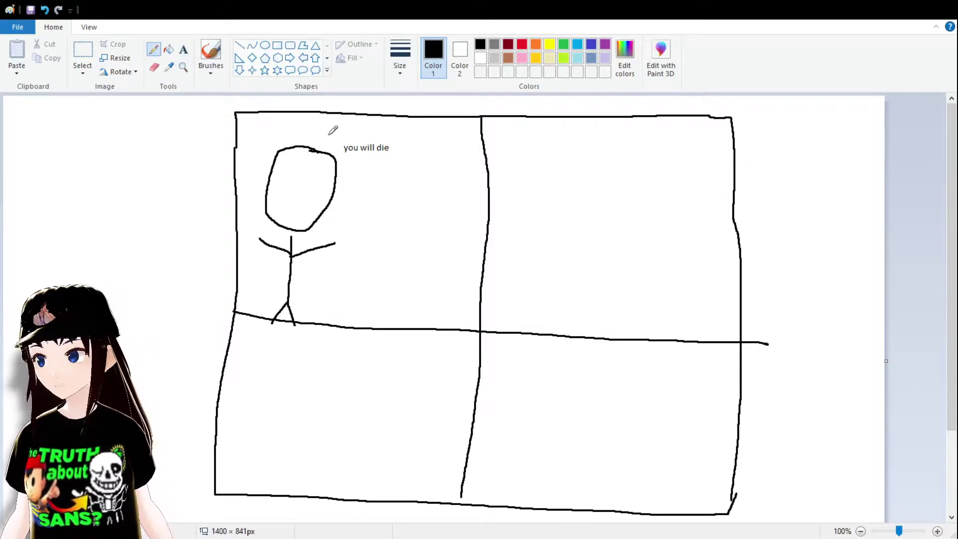
pyautogui.click(210, 51)
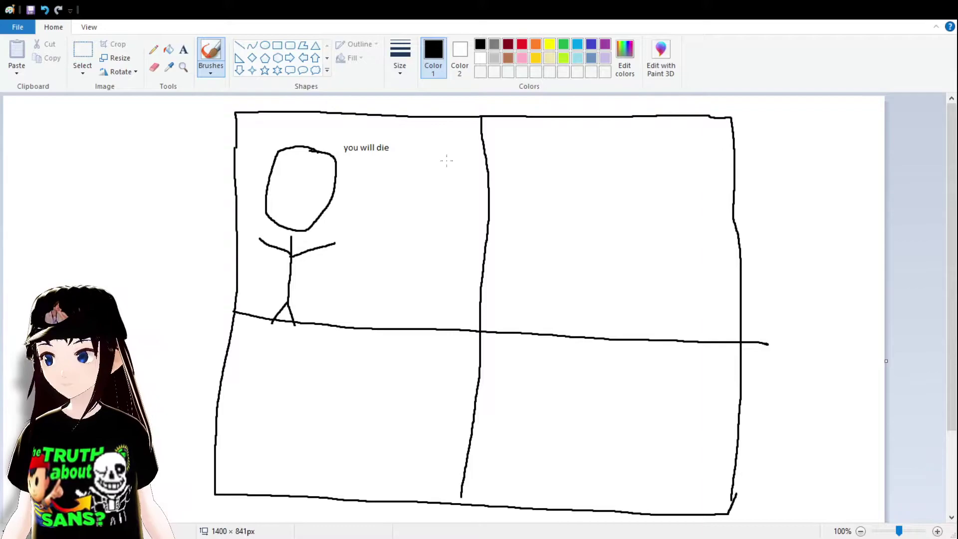
# Add a small figure in panel one and a gun-raising figure in panel two.
pyautogui.moveTo(456, 164)
pyautogui.mouseDown()
pyautogui.moveTo(457, 198)
pyautogui.moveTo(471, 197)
pyautogui.moveTo(439, 244)
pyautogui.moveTo(474, 256)
pyautogui.mouseUp()
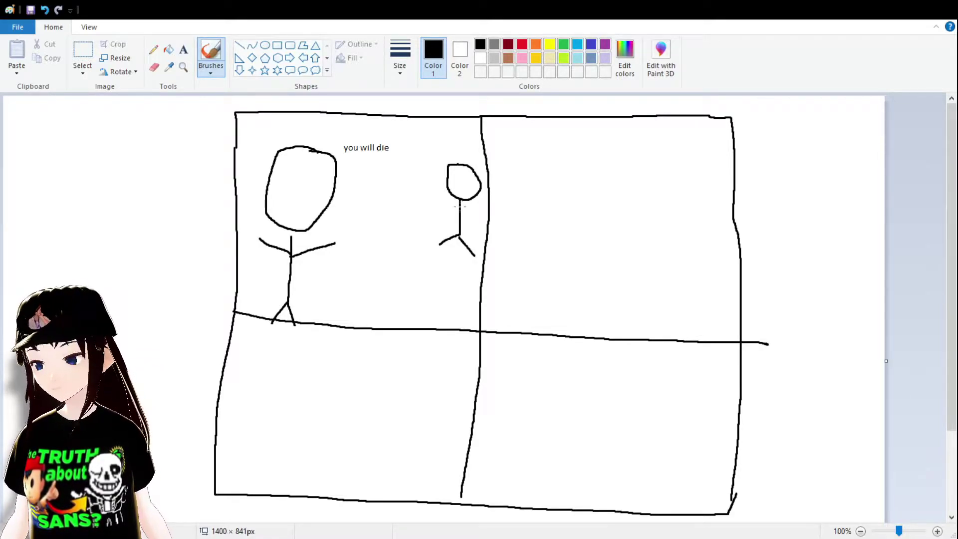
pyautogui.moveTo(459, 209)
pyautogui.mouseDown()
pyautogui.moveTo(450, 223)
pyautogui.moveTo(468, 216)
pyautogui.moveTo(470, 226)
pyautogui.mouseUp()
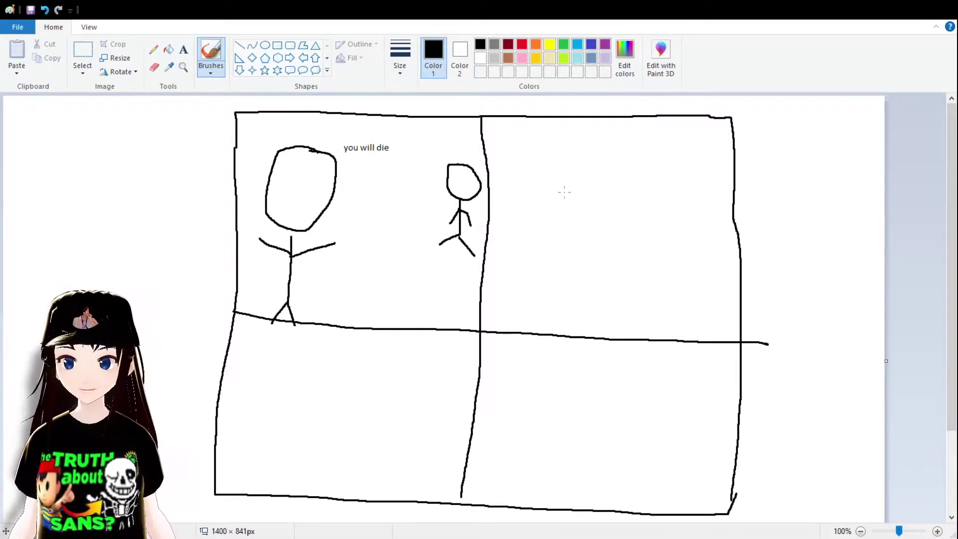
pyautogui.moveTo(564, 191)
pyautogui.mouseDown()
pyautogui.moveTo(516, 239)
pyautogui.moveTo(562, 208)
pyautogui.moveTo(559, 199)
pyautogui.mouseUp()
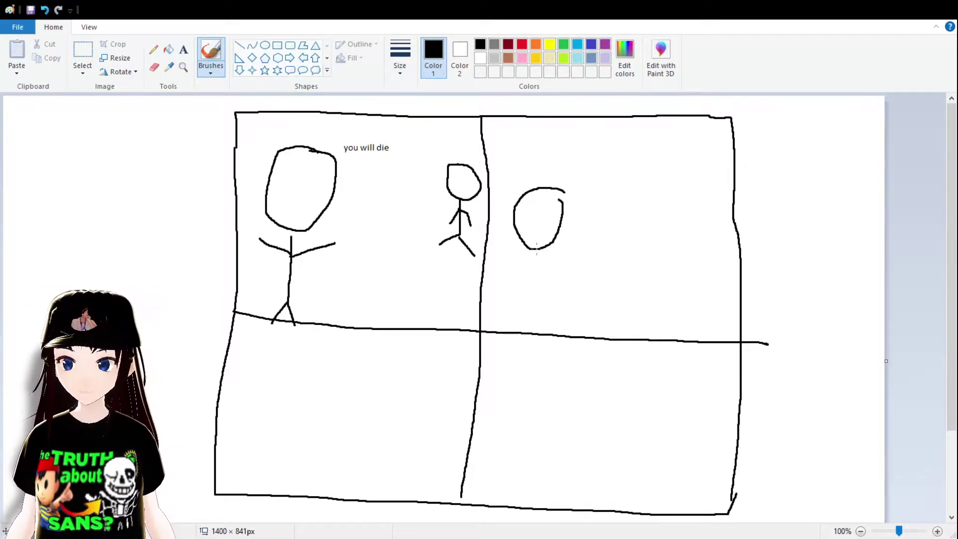
pyautogui.moveTo(537, 248)
pyautogui.mouseDown()
pyautogui.moveTo(538, 299)
pyautogui.moveTo(524, 322)
pyautogui.moveTo(553, 325)
pyautogui.mouseUp()
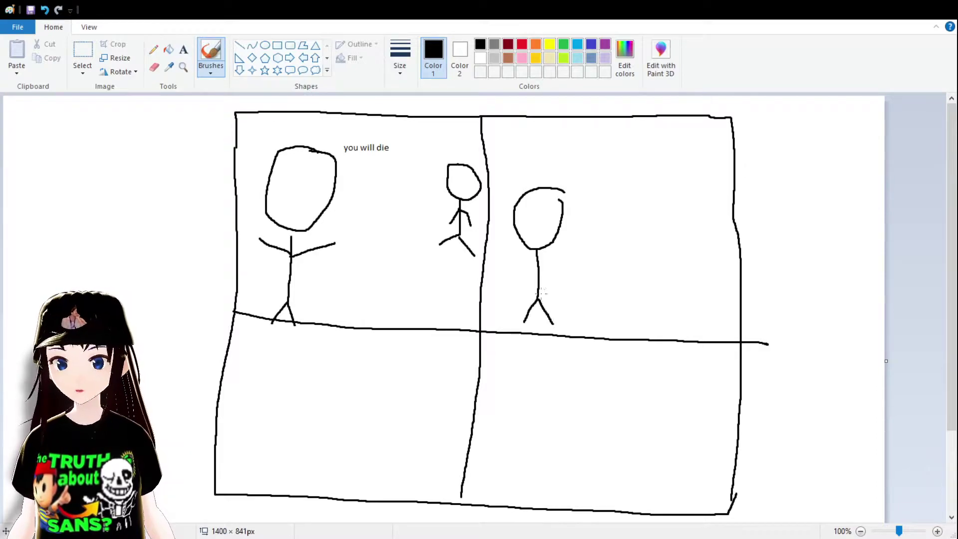
pyautogui.moveTo(539, 268)
pyautogui.mouseDown()
pyautogui.moveTo(567, 255)
pyautogui.moveTo(587, 224)
pyautogui.mouseUp()
pyautogui.moveTo(539, 266); pyautogui.dragTo(514, 285)
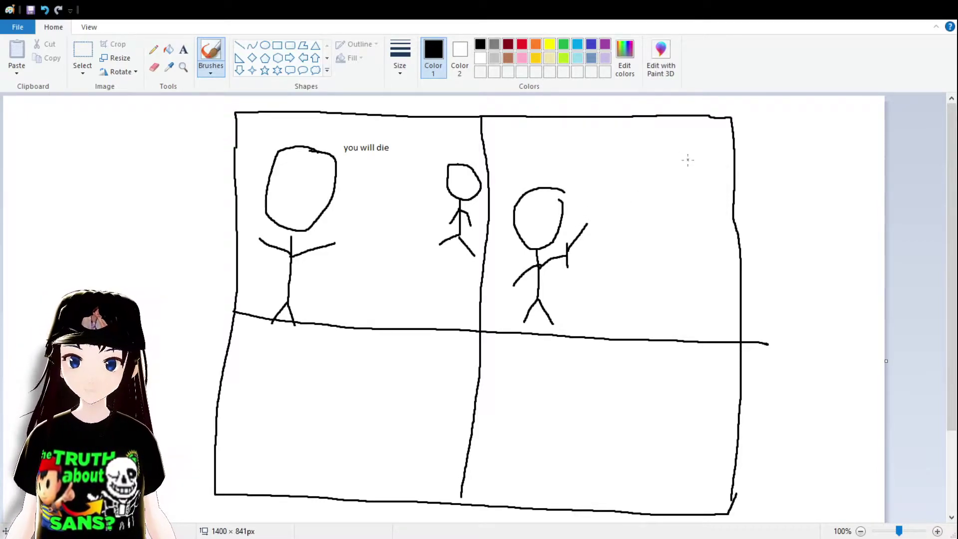
# Draw a second stick figure with outstretched arms on the right of panel two.
pyautogui.moveTo(687, 160)
pyautogui.mouseDown()
pyautogui.moveTo(657, 207)
pyautogui.moveTo(701, 181)
pyautogui.moveTo(681, 170)
pyautogui.mouseUp()
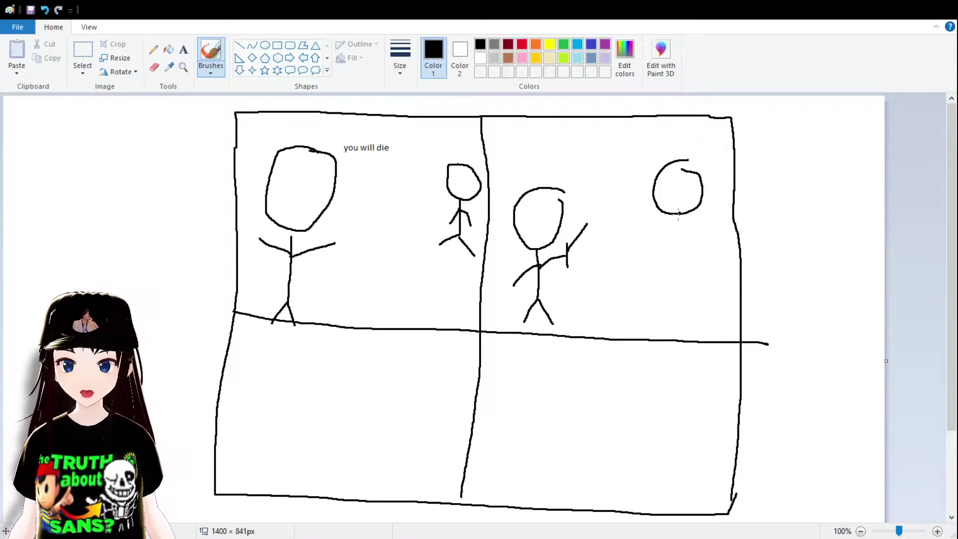
pyautogui.moveTo(678, 213)
pyautogui.mouseDown()
pyautogui.moveTo(674, 249)
pyautogui.moveTo(658, 259)
pyautogui.mouseUp()
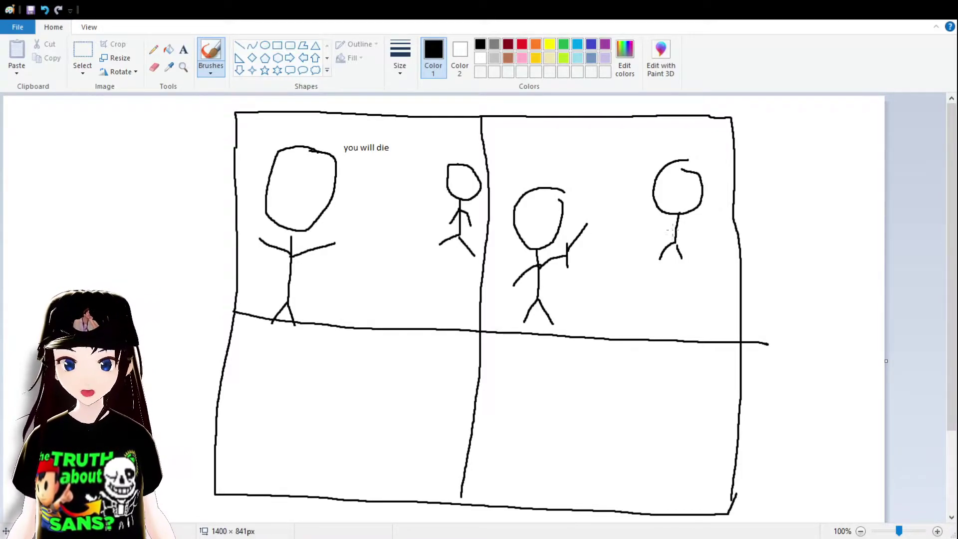
pyautogui.moveTo(673, 220); pyautogui.dragTo(645, 218)
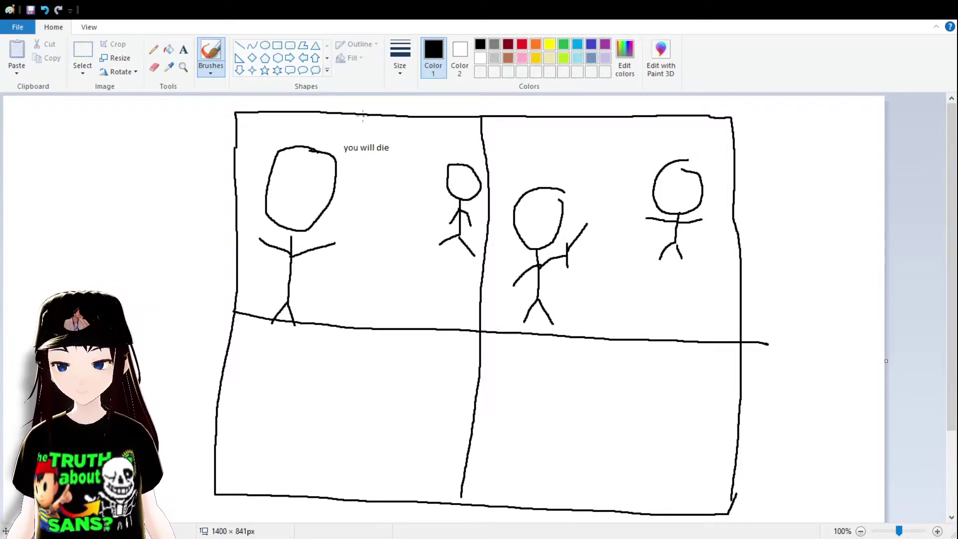
# Type the caption 'shid' above the second figure's head.
pyautogui.click(184, 49)
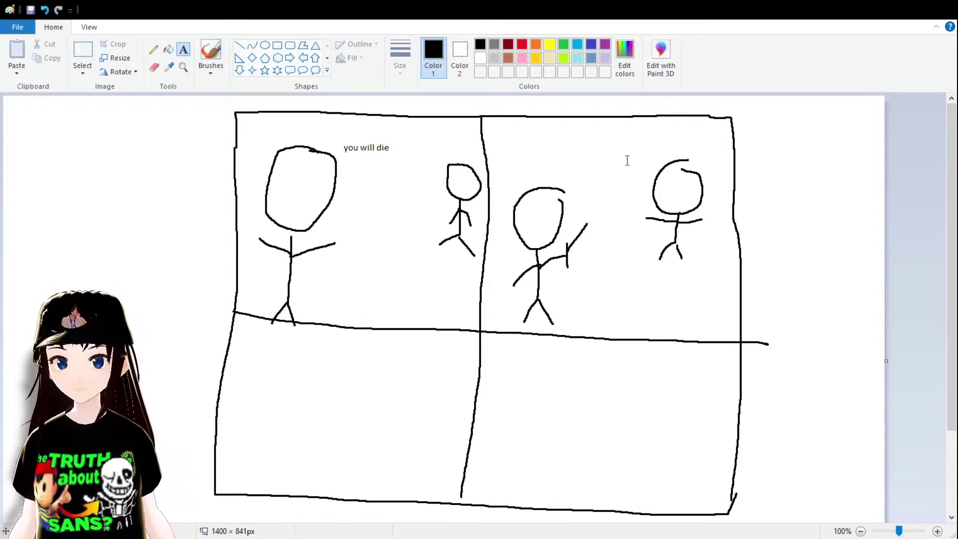
pyautogui.moveTo(652, 167); pyautogui.dragTo(661, 172)
pyautogui.write('s')
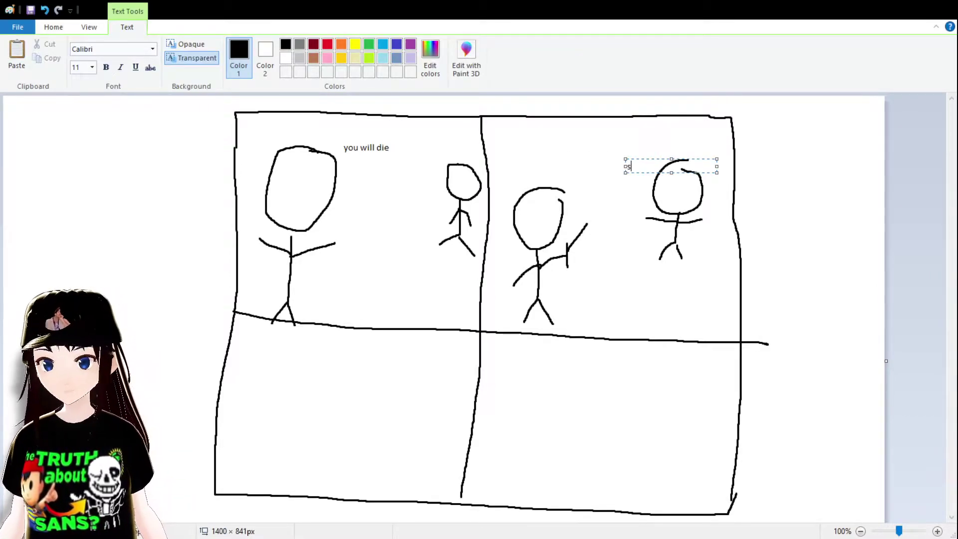
pyautogui.write('hid')
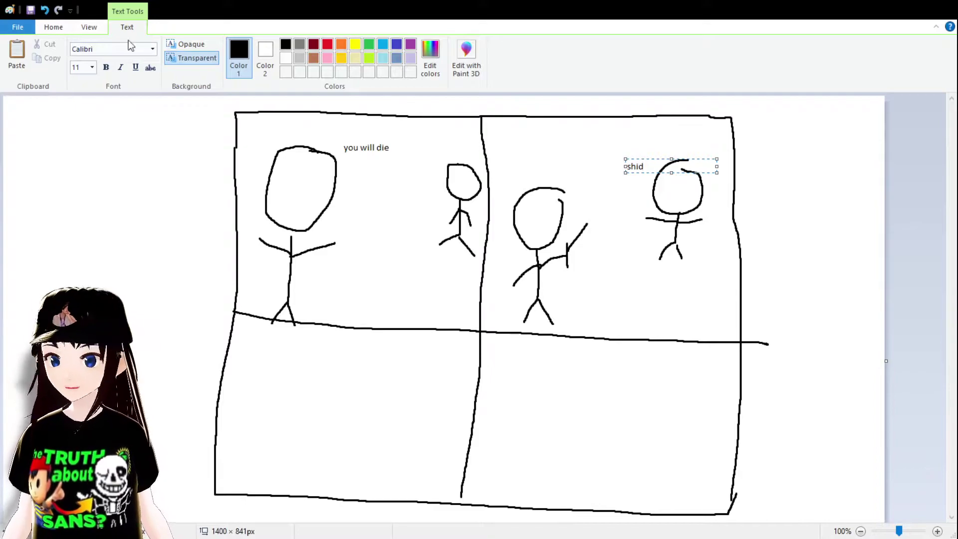
pyautogui.click(589, 185)
pyautogui.click(210, 53)
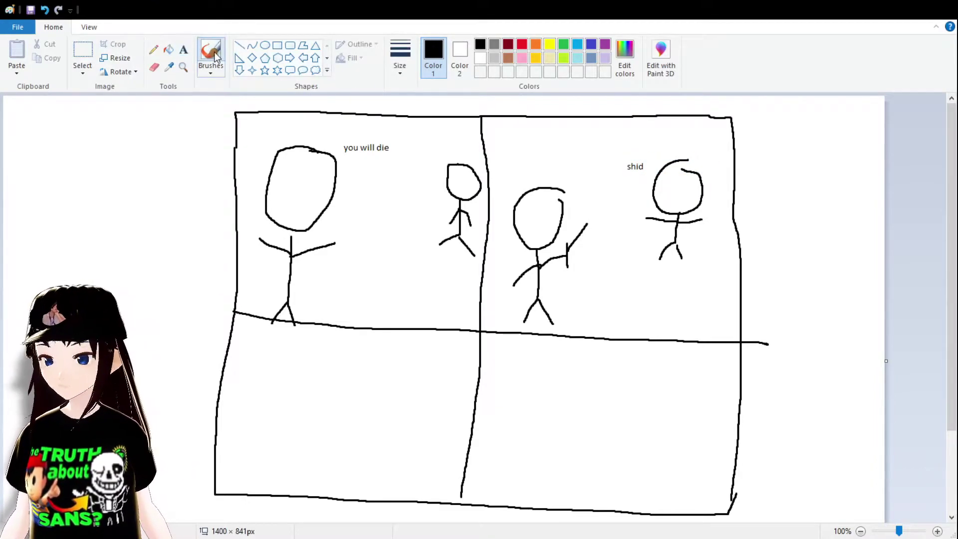
# Draw the shooter stick figure with a raised gun arm in the lower-left panel.
pyautogui.moveTo(283, 366); pyautogui.dragTo(286, 372)
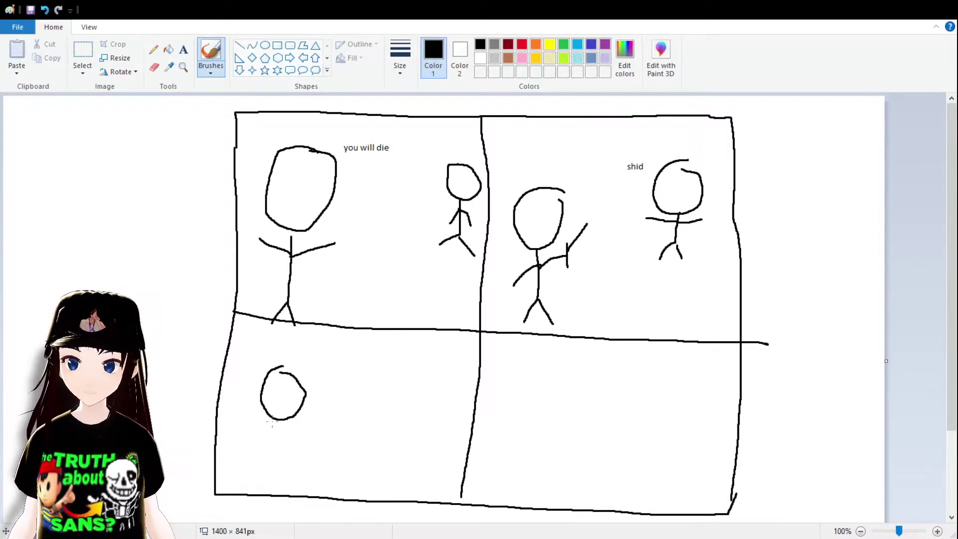
pyautogui.moveTo(273, 421)
pyautogui.mouseDown()
pyautogui.moveTo(243, 476)
pyautogui.moveTo(287, 474)
pyautogui.moveTo(305, 422)
pyautogui.mouseUp()
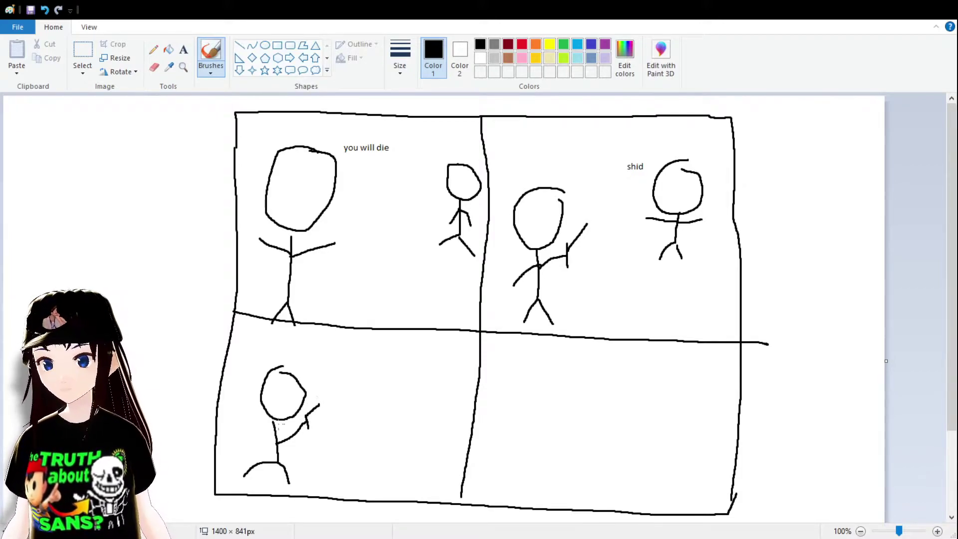
pyautogui.moveTo(276, 438); pyautogui.dragTo(260, 453)
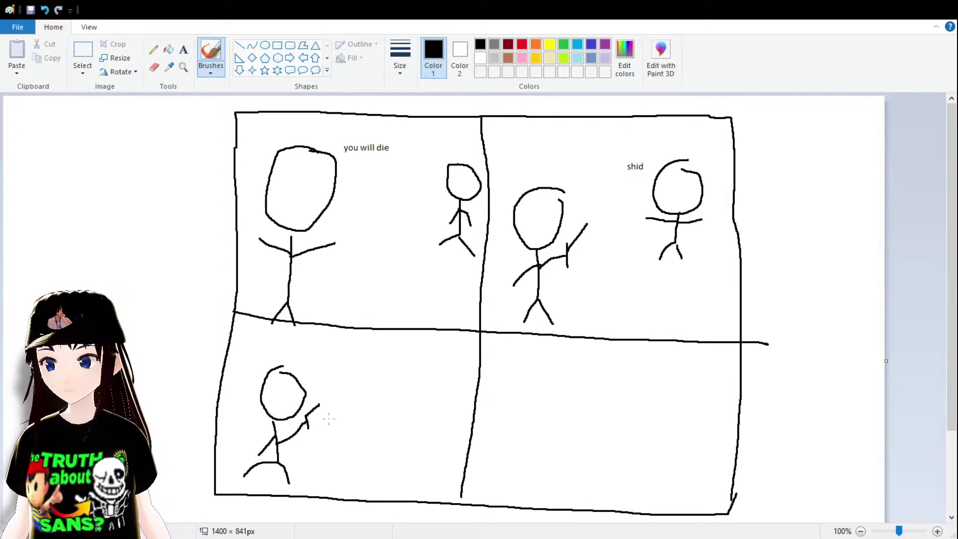
pyautogui.moveTo(273, 344); pyautogui.dragTo(280, 355)
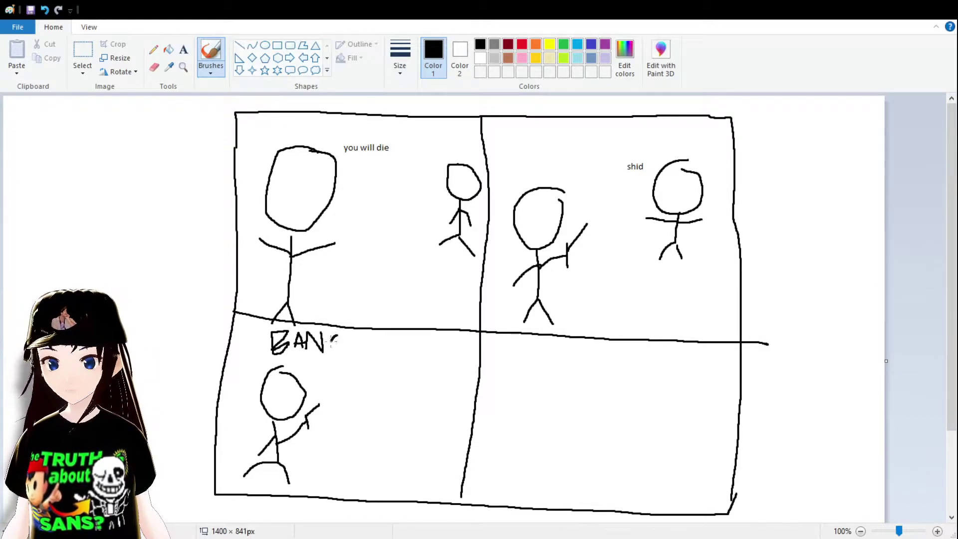
# Hand-letter BANG!, add muzzle-blast marks, and draw the target figure.
pyautogui.moveTo(341, 343); pyautogui.dragTo(353, 341)
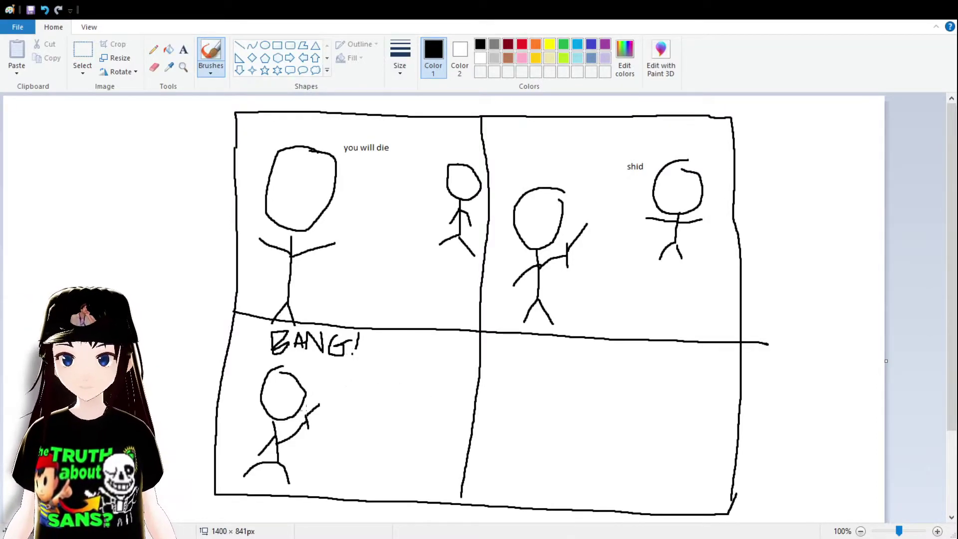
pyautogui.moveTo(320, 386)
pyautogui.mouseDown()
pyautogui.moveTo(343, 395)
pyautogui.moveTo(342, 406)
pyautogui.mouseUp()
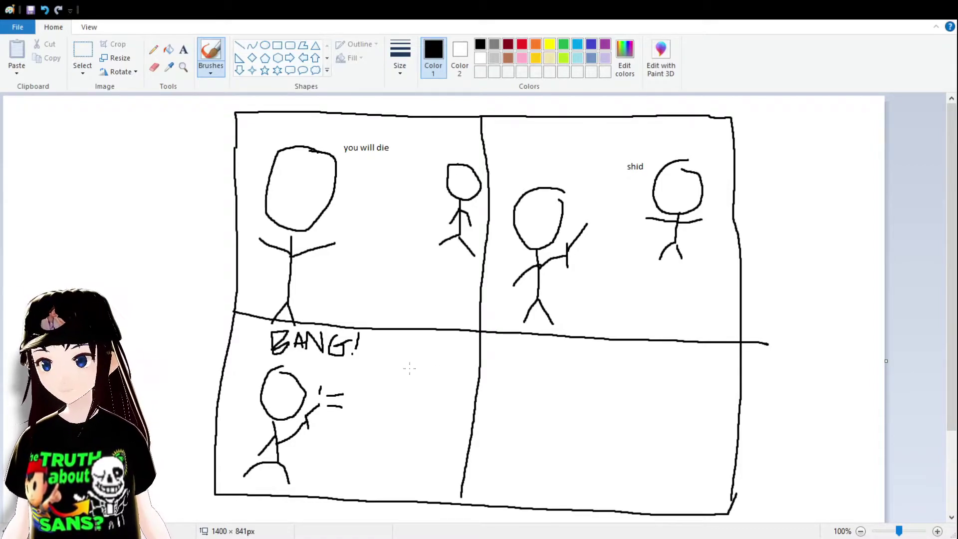
pyautogui.moveTo(403, 367); pyautogui.dragTo(400, 367)
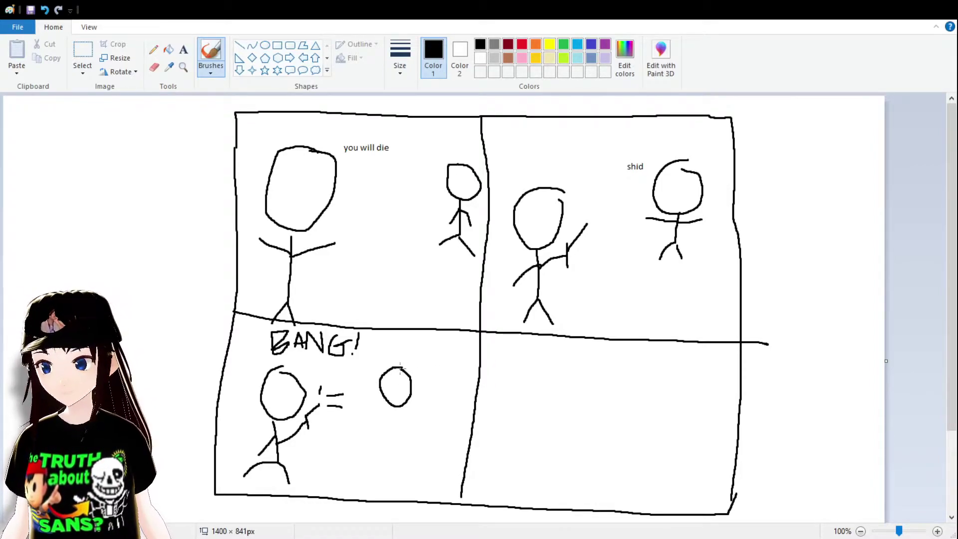
pyautogui.moveTo(394, 432)
pyautogui.mouseDown()
pyautogui.moveTo(381, 451)
pyautogui.moveTo(405, 452)
pyautogui.mouseUp()
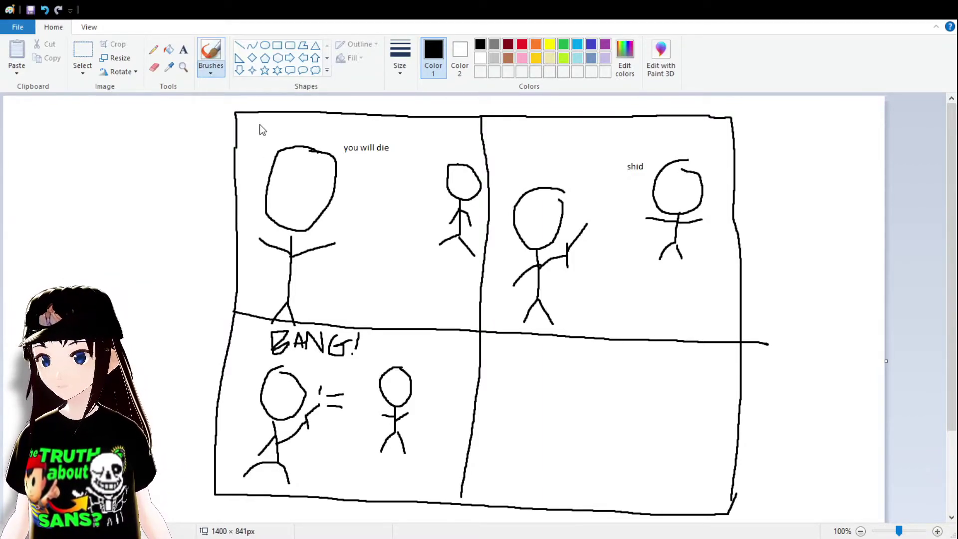
# Switch to red and brush a trial blood splatter on the target's head.
pyautogui.click(522, 45)
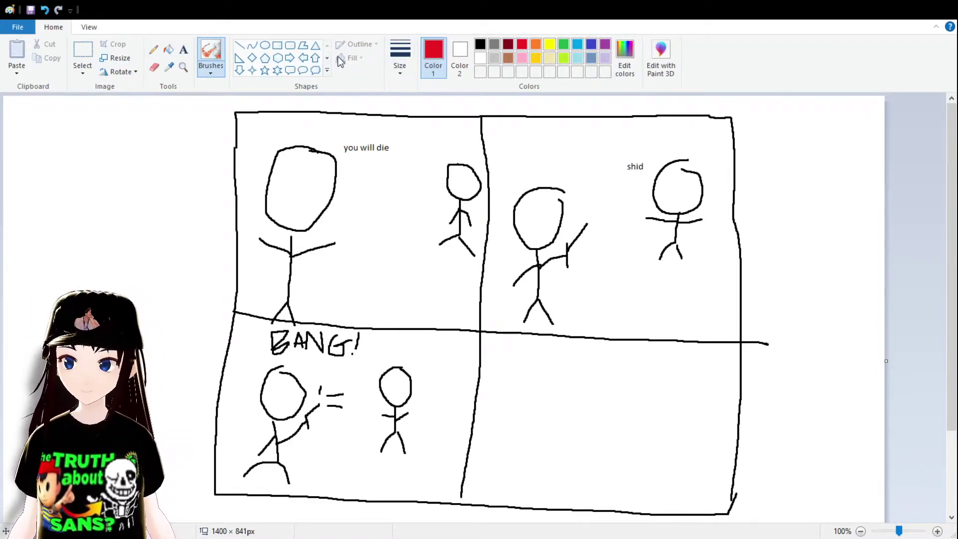
pyautogui.click(209, 69)
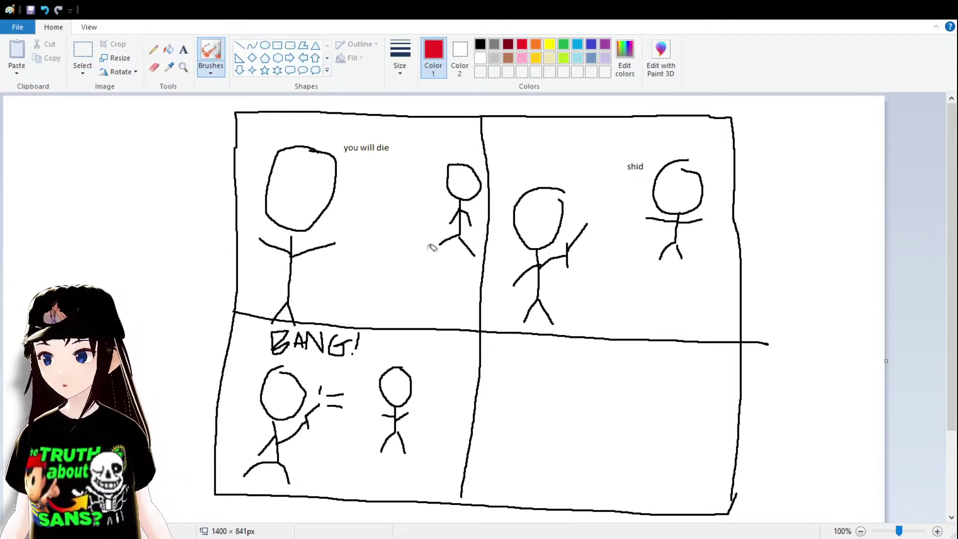
pyautogui.moveTo(389, 389)
pyautogui.mouseDown()
pyautogui.moveTo(430, 358)
pyautogui.moveTo(478, 348)
pyautogui.moveTo(424, 377)
pyautogui.moveTo(419, 349)
pyautogui.moveTo(434, 345)
pyautogui.moveTo(427, 378)
pyautogui.moveTo(404, 399)
pyautogui.moveTo(448, 364)
pyautogui.moveTo(418, 344)
pyautogui.moveTo(446, 354)
pyautogui.mouseUp()
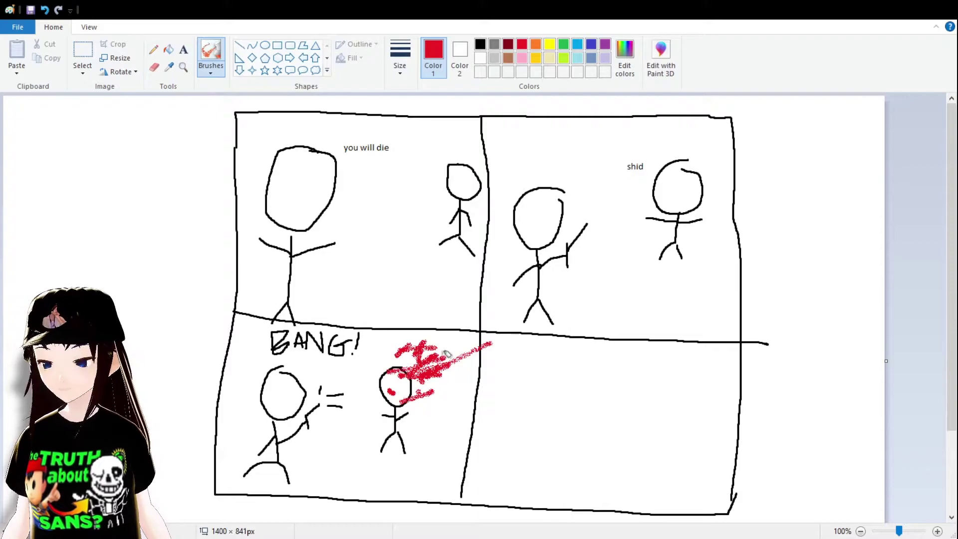
# Undo all the red strokes so the third panel is black only.
pyautogui.click(46, 10)
pyautogui.click(45, 10)
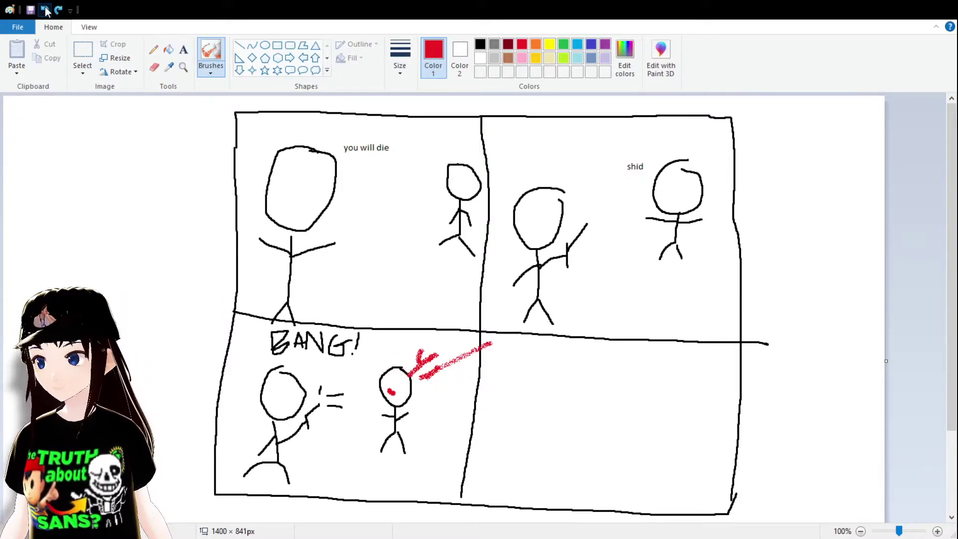
pyautogui.click(46, 10)
pyautogui.click(45, 10)
pyautogui.click(45, 10)
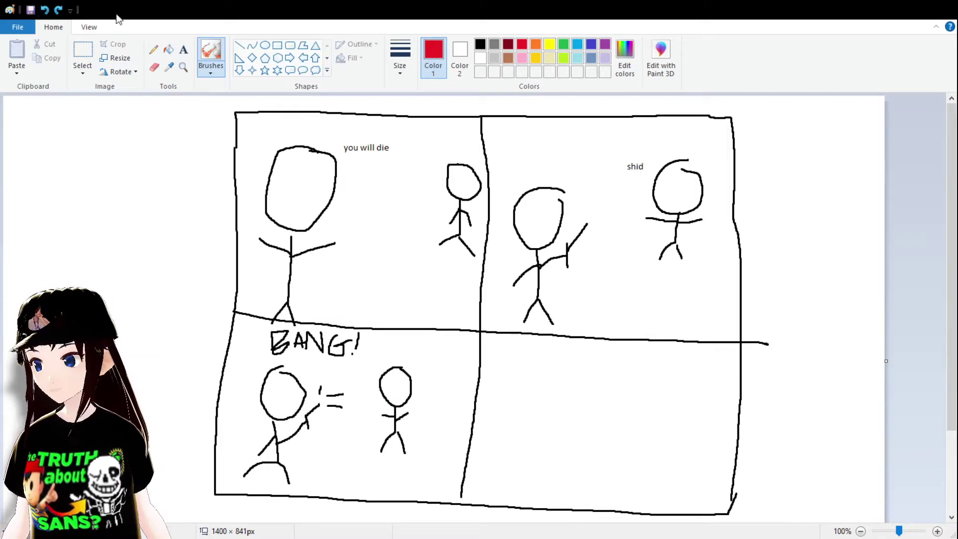
pyautogui.click(214, 56)
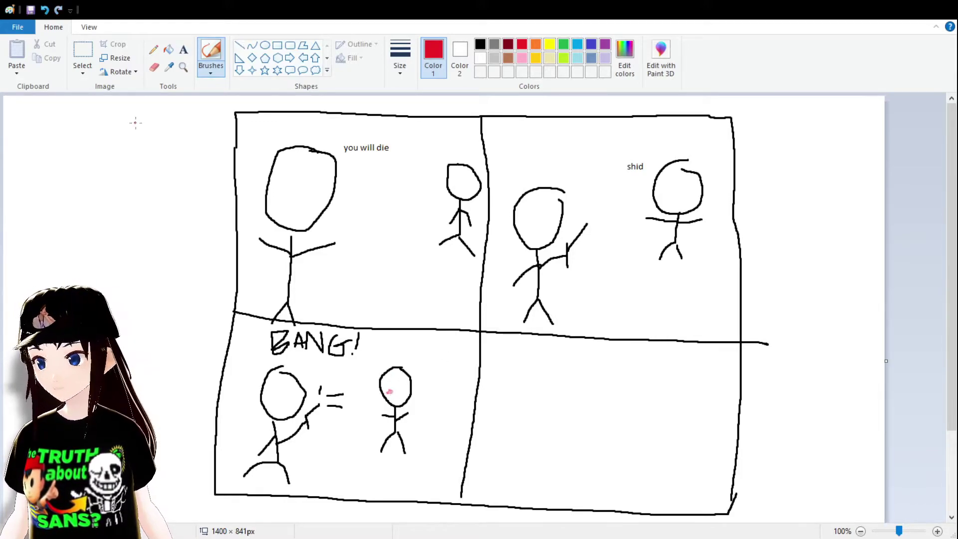
pyautogui.click(45, 9)
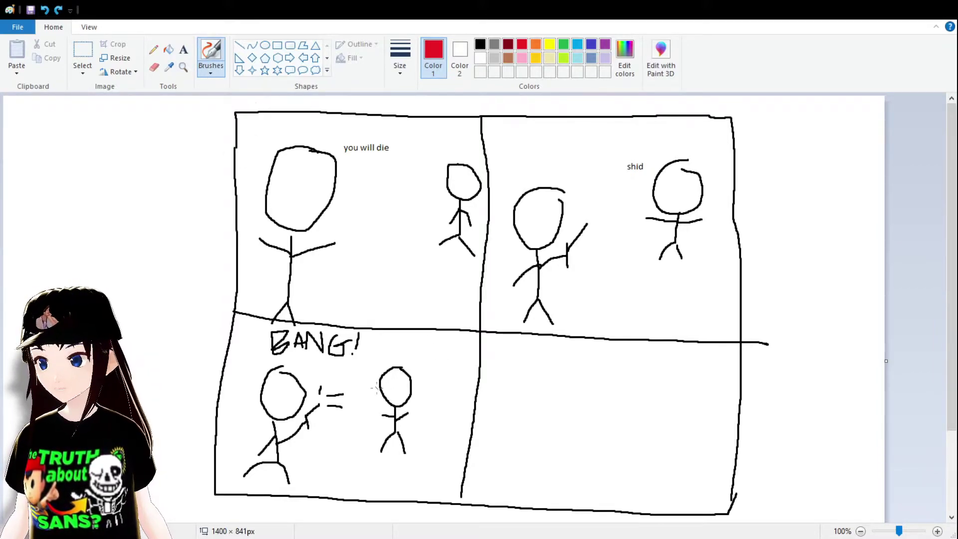
pyautogui.moveTo(393, 388); pyautogui.dragTo(390, 388)
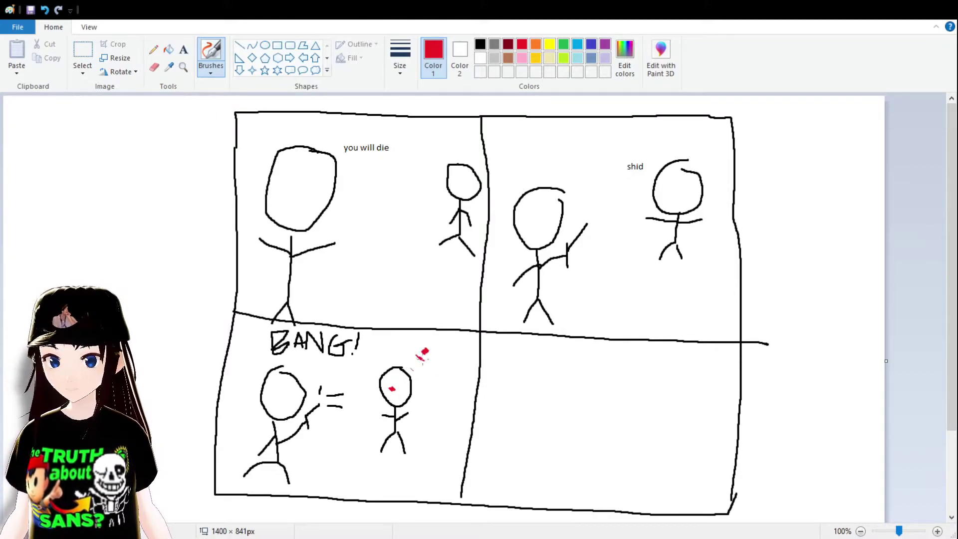
pyautogui.moveTo(425, 351)
pyautogui.mouseDown()
pyautogui.moveTo(473, 365)
pyautogui.moveTo(439, 360)
pyautogui.moveTo(410, 420)
pyautogui.mouseUp()
pyautogui.moveTo(442, 316); pyautogui.dragTo(409, 420)
pyautogui.moveTo(380, 371)
pyautogui.mouseDown()
pyautogui.moveTo(429, 355)
pyautogui.moveTo(412, 381)
pyautogui.mouseUp()
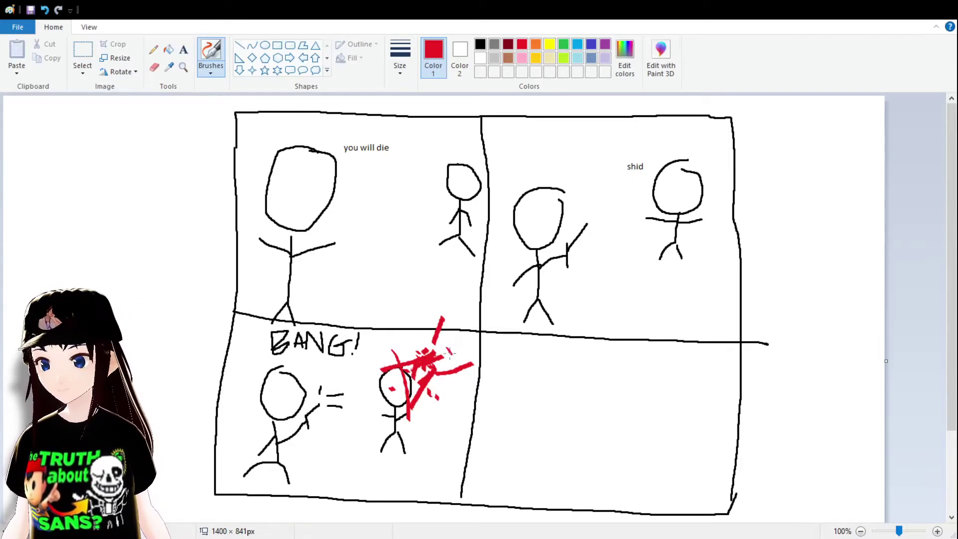
pyautogui.moveTo(640, 313); pyautogui.dragTo(604, 329)
pyautogui.moveTo(414, 369); pyautogui.dragTo(418, 407)
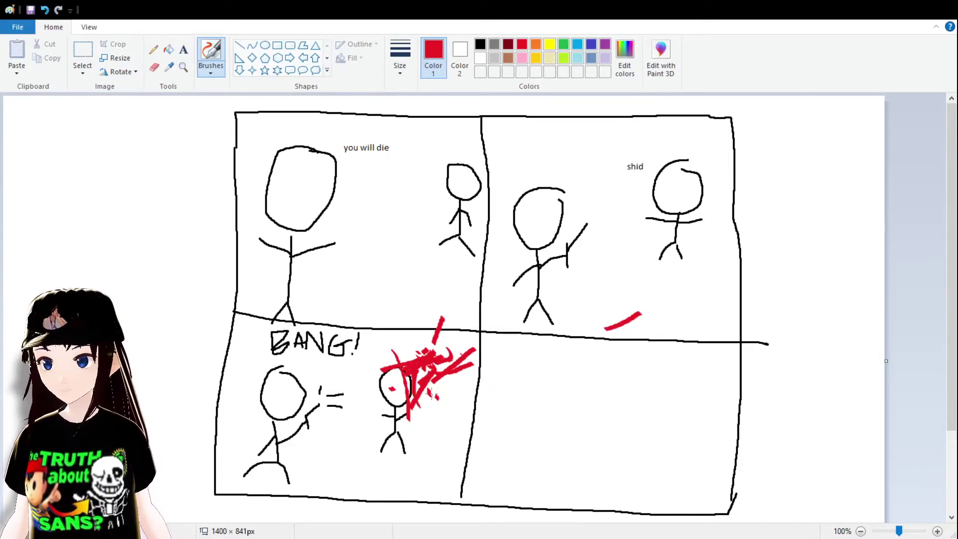
pyautogui.moveTo(363, 371); pyautogui.dragTo(479, 335)
pyautogui.moveTo(443, 293); pyautogui.dragTo(454, 343)
pyautogui.moveTo(466, 318); pyautogui.dragTo(470, 430)
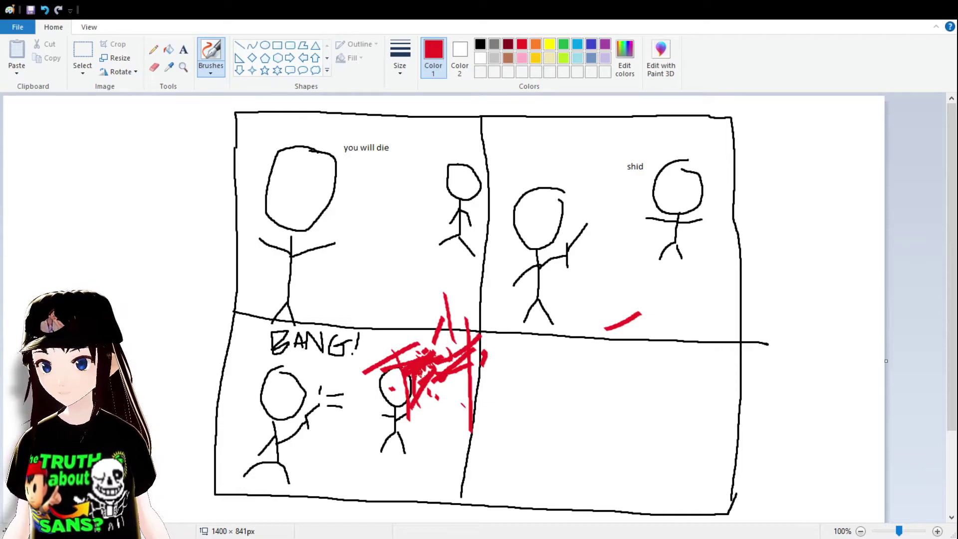
pyautogui.moveTo(378, 374); pyautogui.dragTo(467, 385)
pyautogui.moveTo(460, 374)
pyautogui.mouseDown()
pyautogui.moveTo(444, 421)
pyautogui.moveTo(492, 432)
pyautogui.mouseUp()
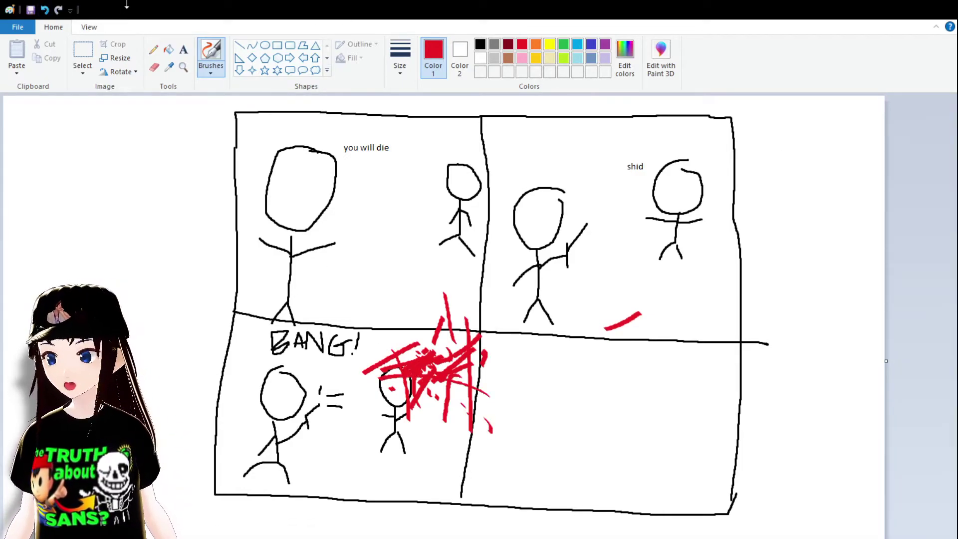
pyautogui.click(44, 10)
pyautogui.click(44, 10)
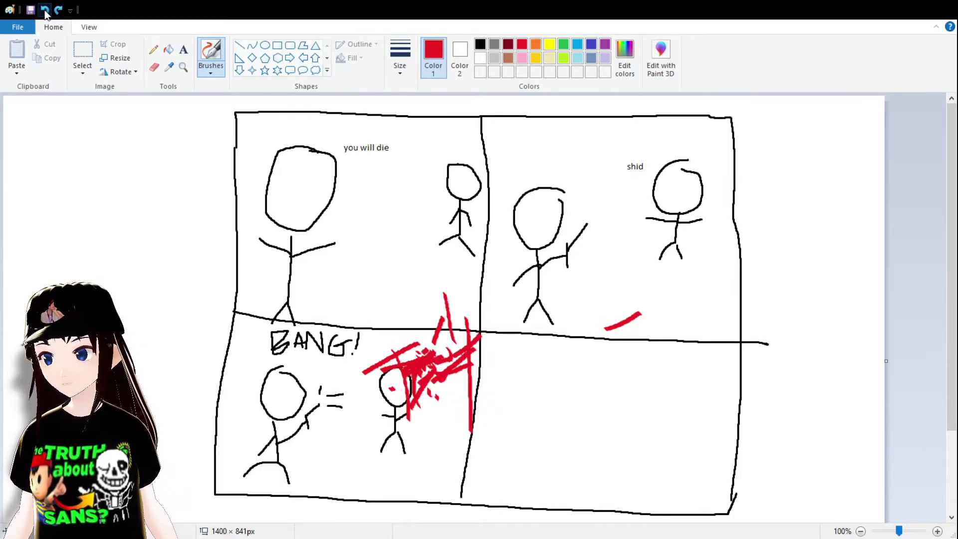
pyautogui.click(44, 10)
pyautogui.click(44, 10)
pyautogui.click(44, 10)
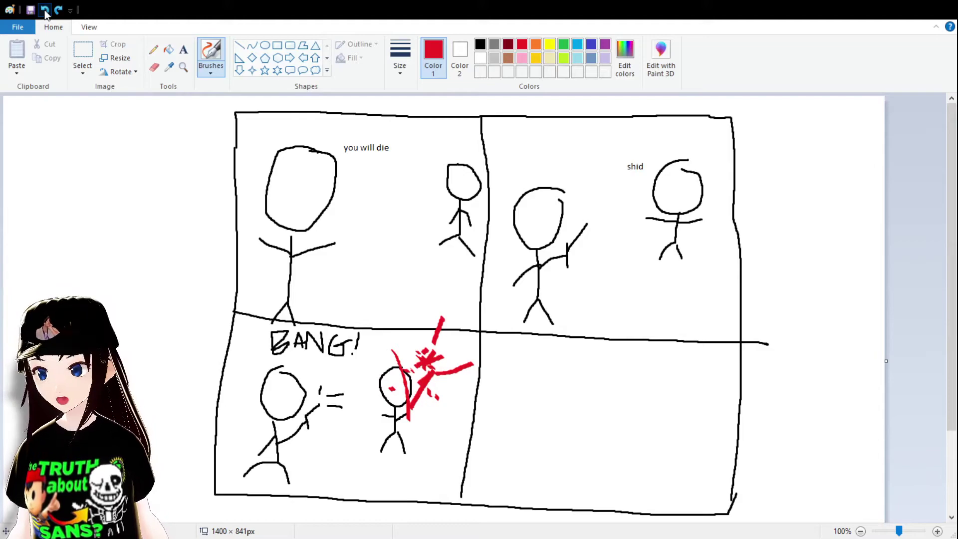
pyautogui.click(45, 10)
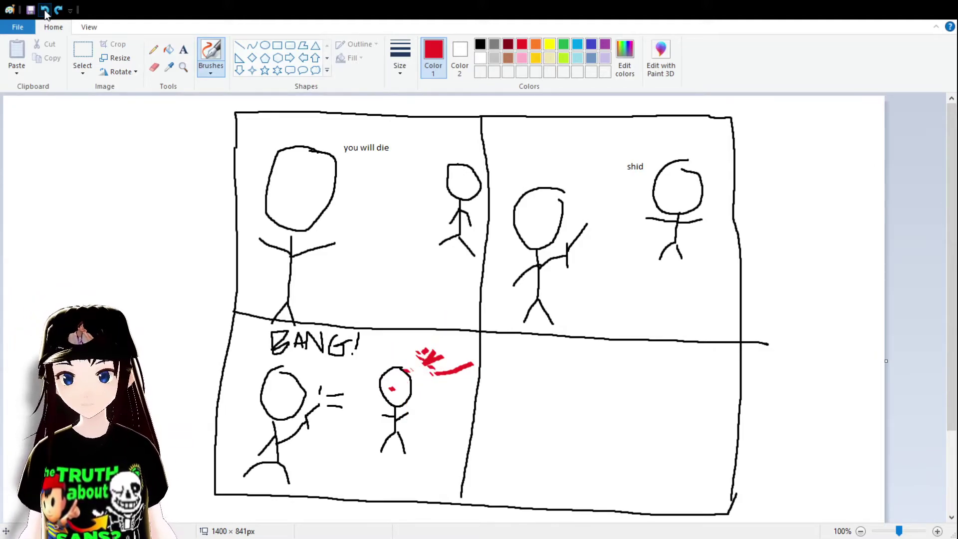
pyautogui.click(45, 9)
pyautogui.click(45, 10)
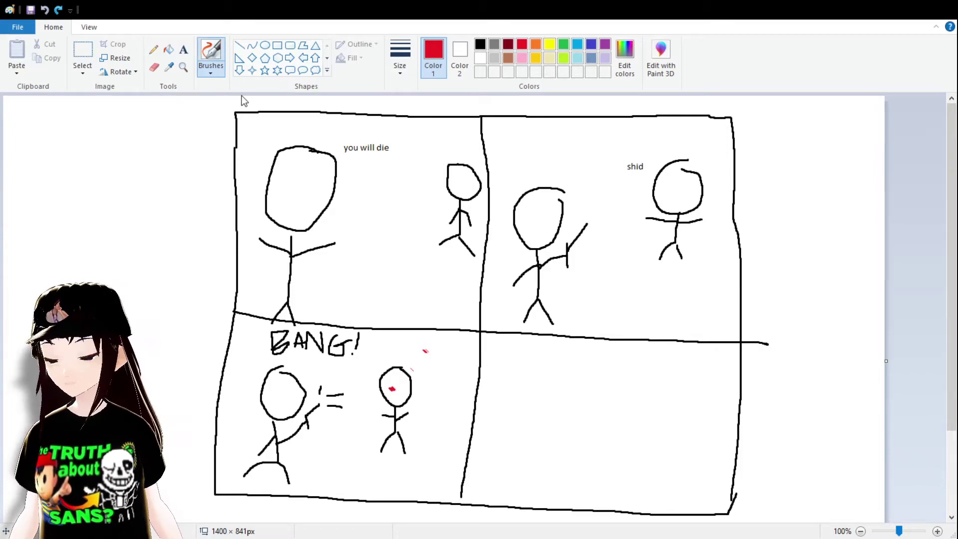
# Dab short red blood strokes above and right of the shot figure's head.
pyautogui.moveTo(422, 359)
pyautogui.mouseDown()
pyautogui.moveTo(413, 358)
pyautogui.moveTo(428, 368)
pyautogui.moveTo(461, 347)
pyautogui.moveTo(420, 338)
pyautogui.mouseUp()
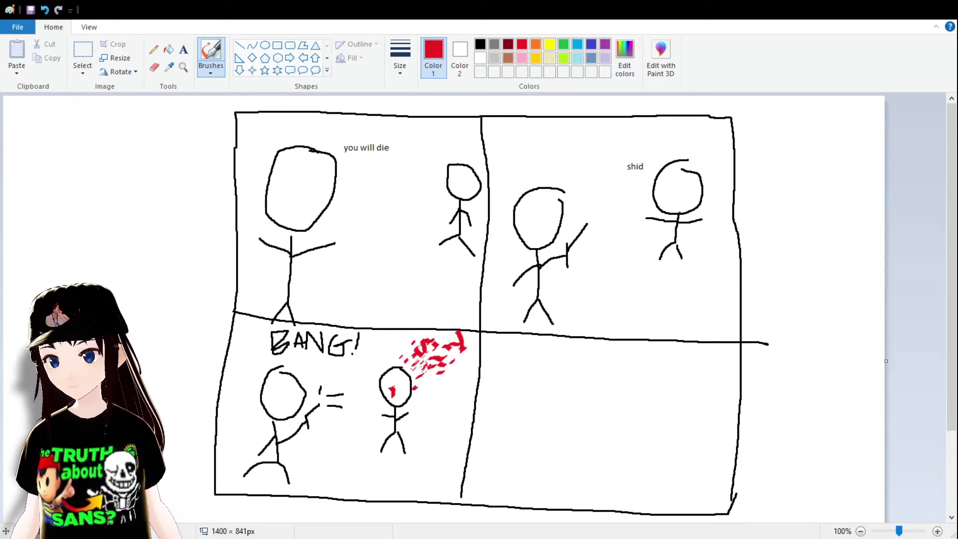
pyautogui.moveTo(408, 360)
pyautogui.mouseDown()
pyautogui.moveTo(395, 368)
pyautogui.moveTo(412, 365)
pyautogui.mouseUp()
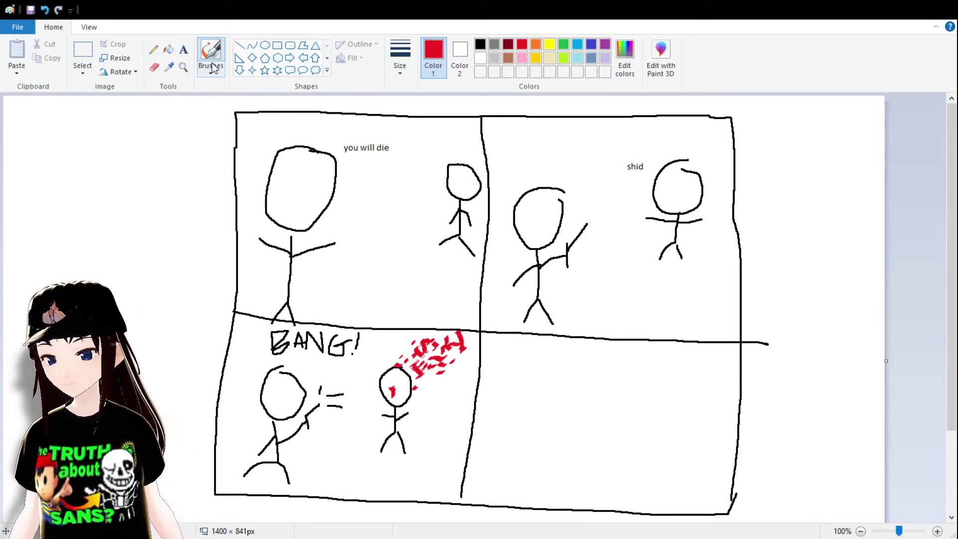
# Switch back to black and brush a large head, body, leg and arm in panel four.
pyautogui.click(480, 45)
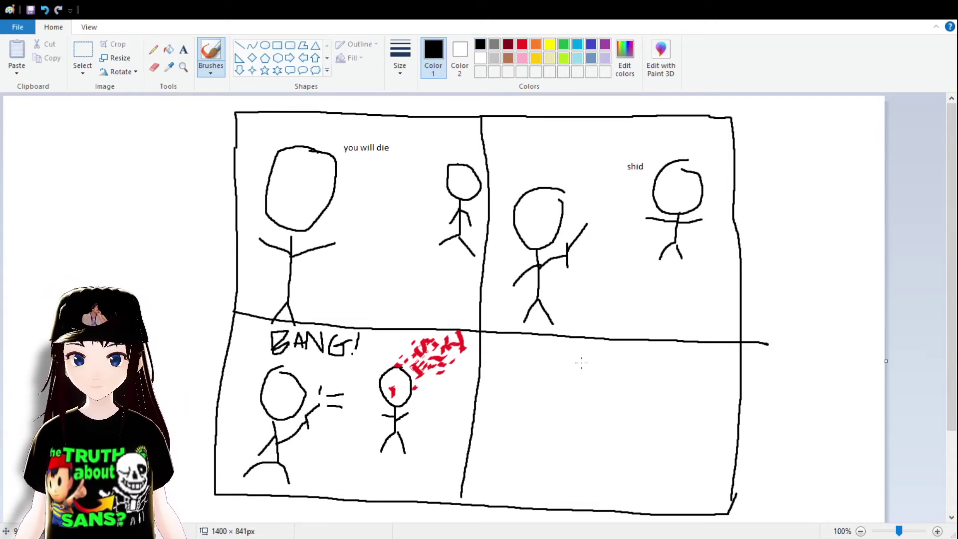
pyautogui.moveTo(581, 363); pyautogui.dragTo(518, 412)
pyautogui.moveTo(559, 440); pyautogui.dragTo(606, 398)
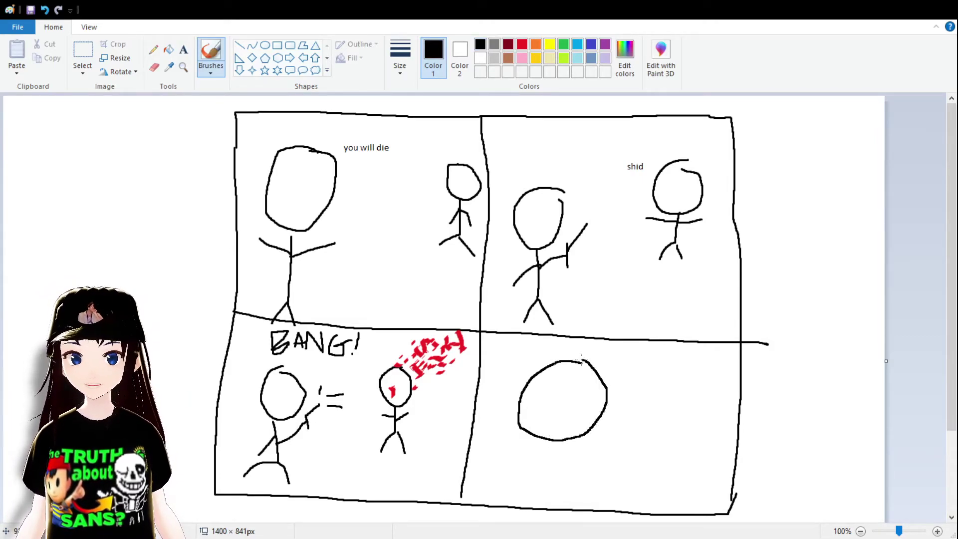
pyautogui.moveTo(556, 488); pyautogui.dragTo(538, 522)
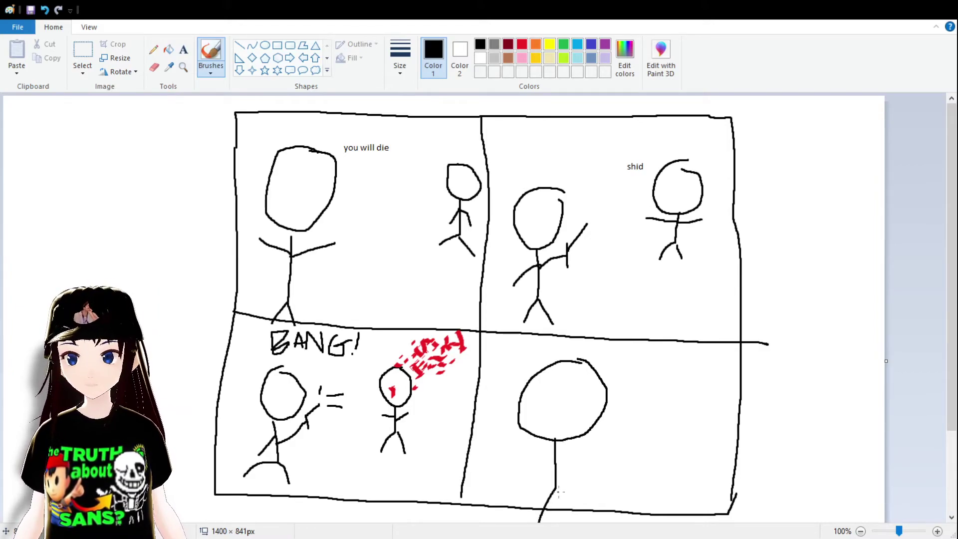
pyautogui.moveTo(554, 455)
pyautogui.mouseDown()
pyautogui.moveTo(540, 473)
pyautogui.moveTo(573, 480)
pyautogui.mouseUp()
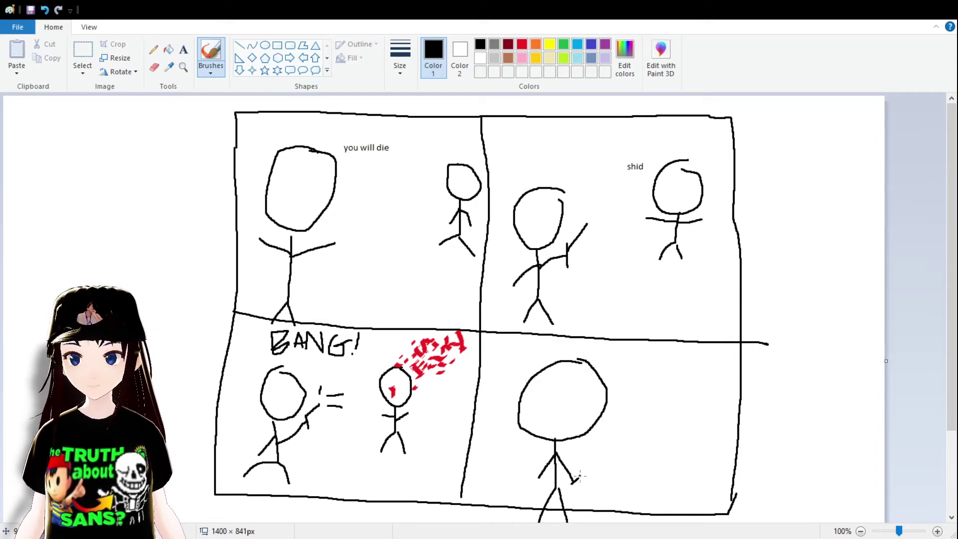
# Type the caption 'i winb' beside the large figure's head.
pyautogui.click(184, 49)
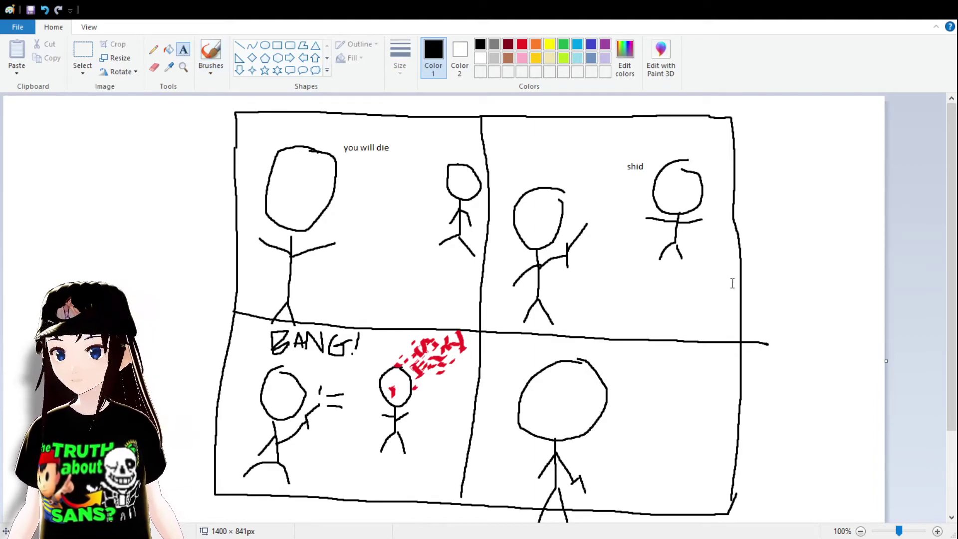
pyautogui.moveTo(615, 360); pyautogui.dragTo(716, 418)
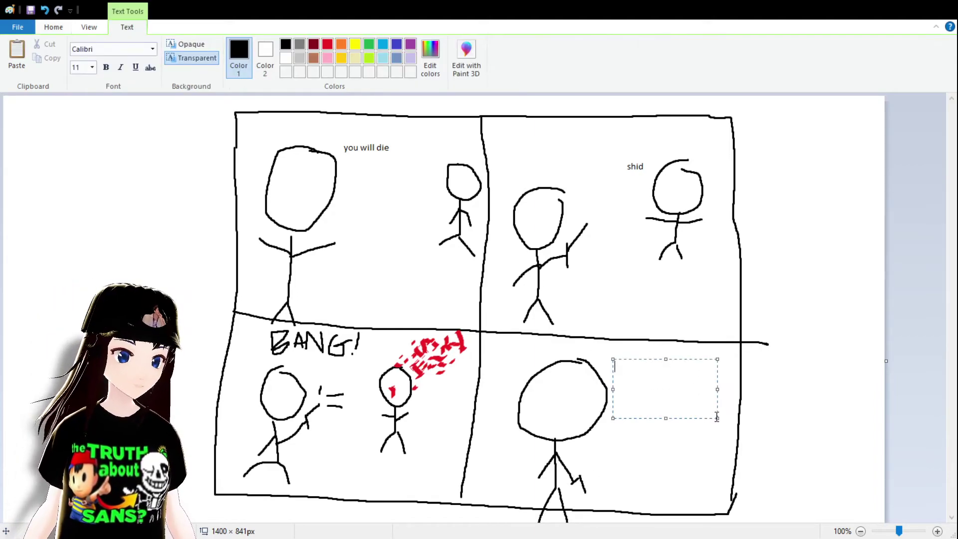
pyautogui.write('i winb')
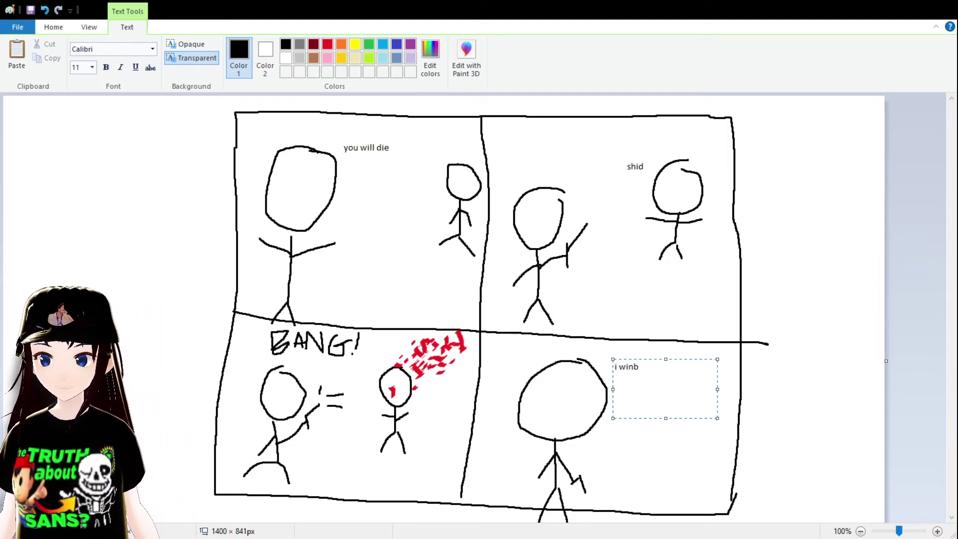
pyautogui.click(707, 467)
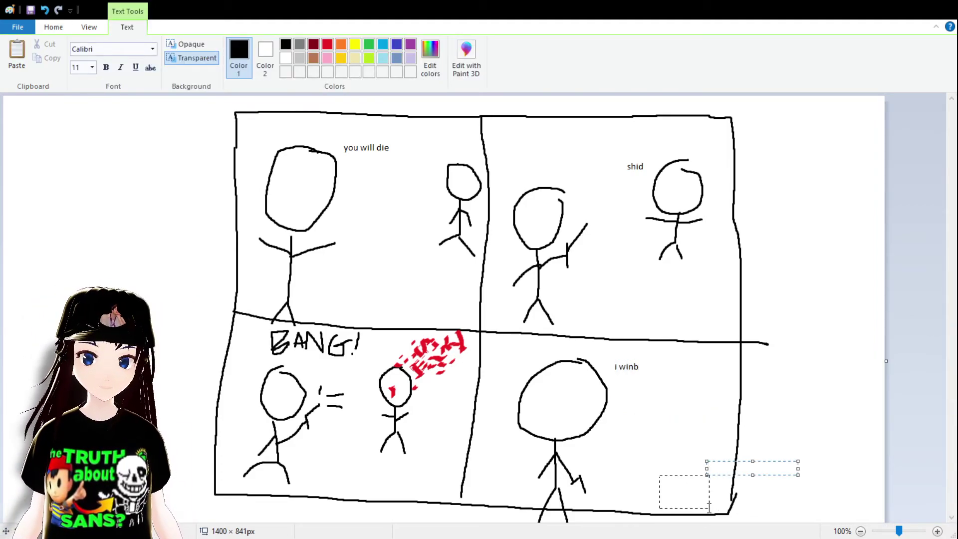
# Add 'the end' in the panel's bottom-right corner, fixing the 'thew' typo.
pyautogui.moveTo(708, 507); pyautogui.dragTo(730, 502)
pyautogui.write('thew en')
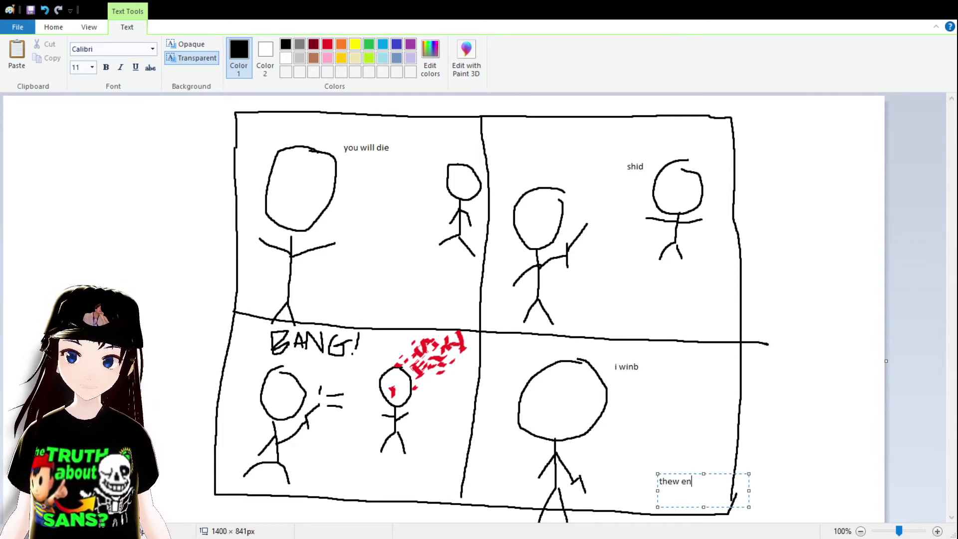
pyautogui.write('d')
pyautogui.press('Left')
pyautogui.press('Left')
pyautogui.press('Left')
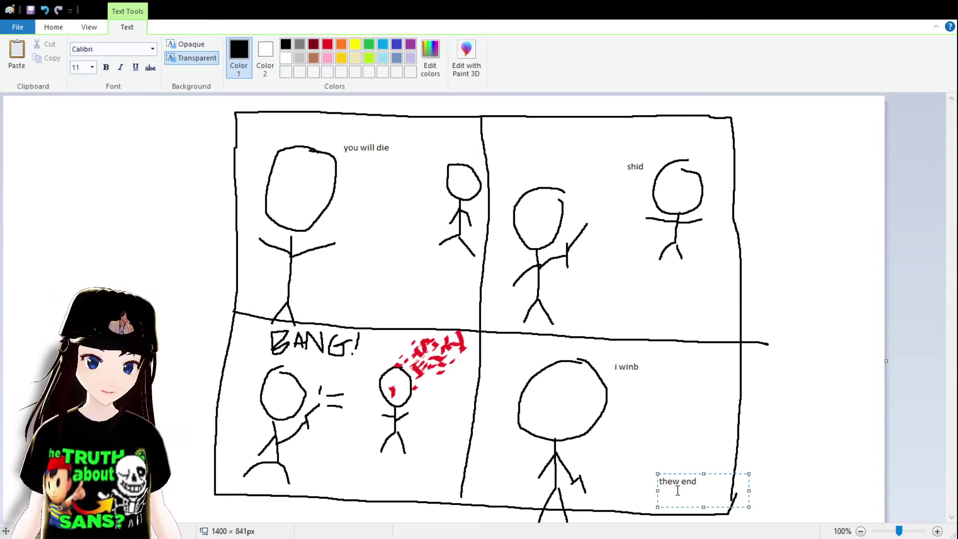
pyautogui.press('BackSpace')
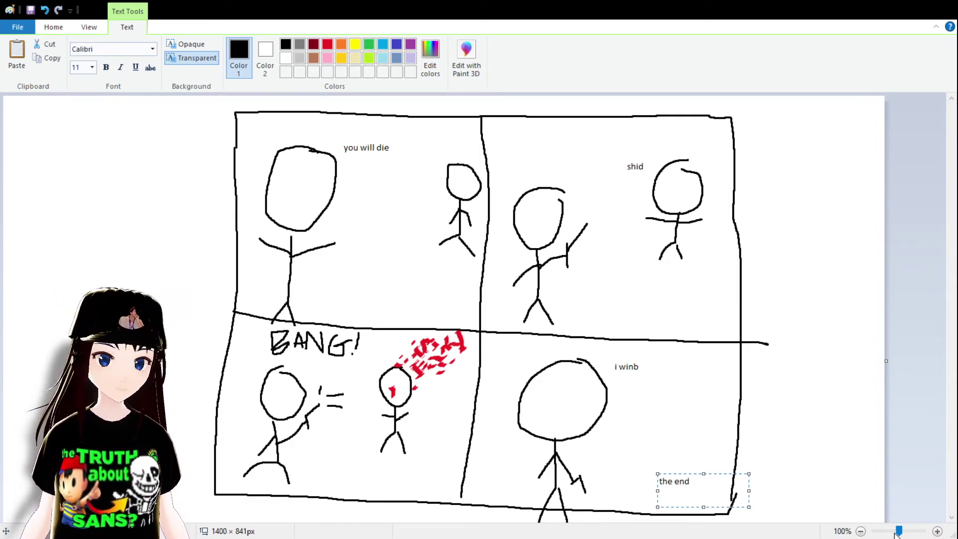
pyautogui.click(819, 416)
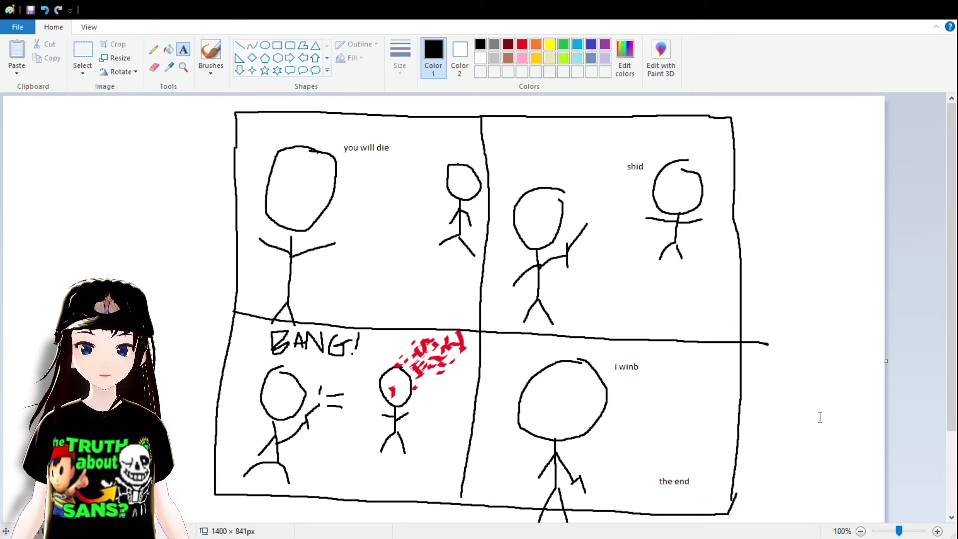